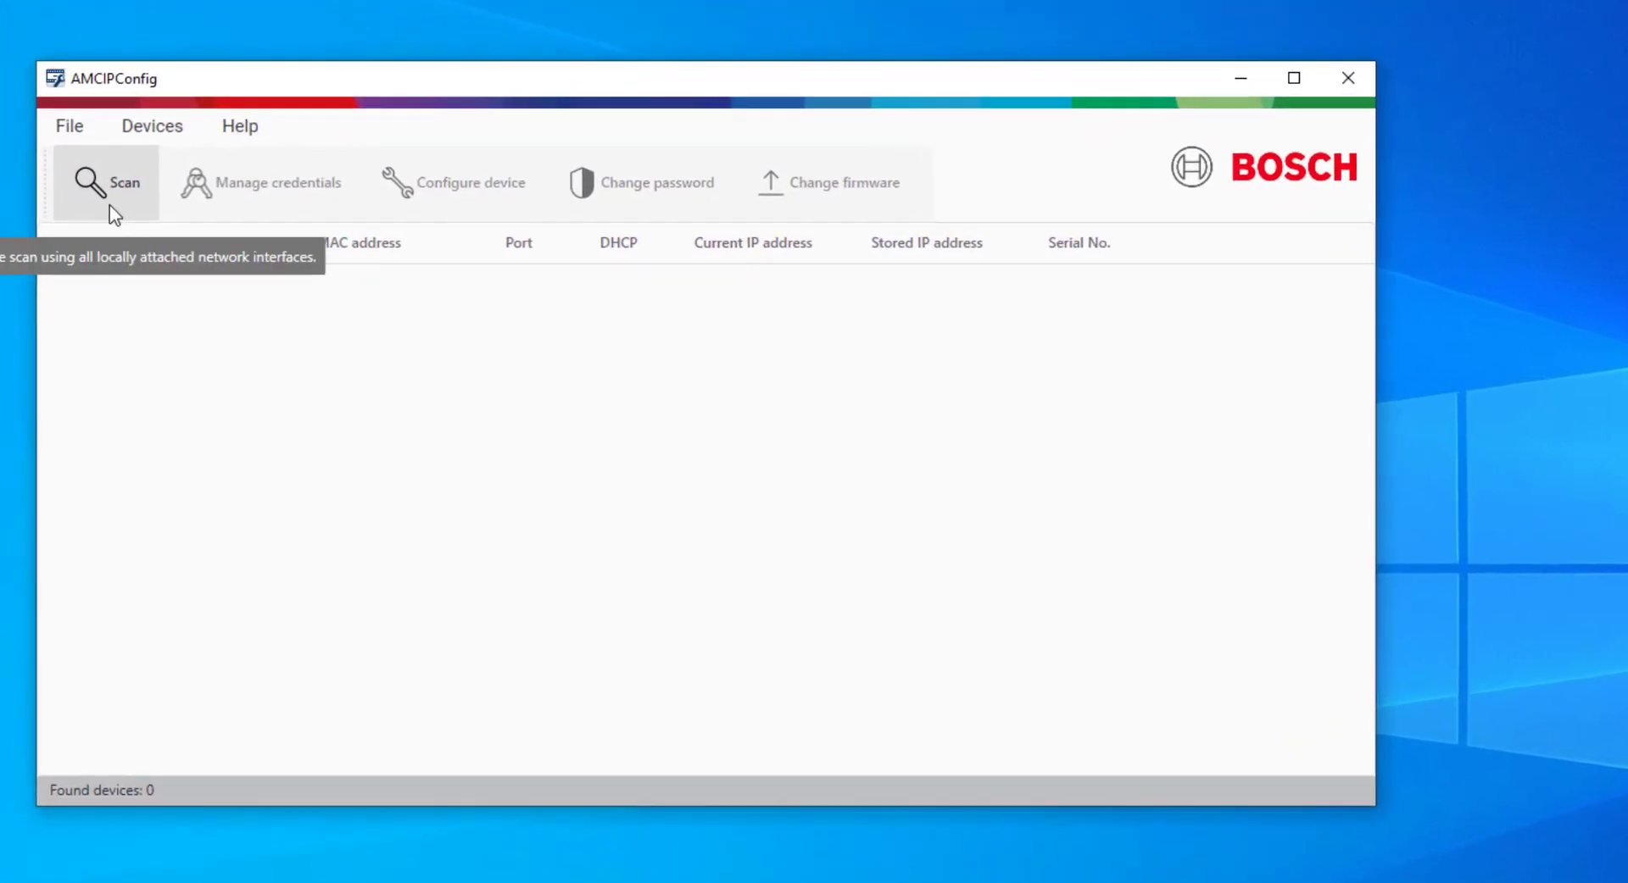
Step: Scan the network and select the AMC-RS485 controller found at 192.168.2.26
left_click(109, 208)
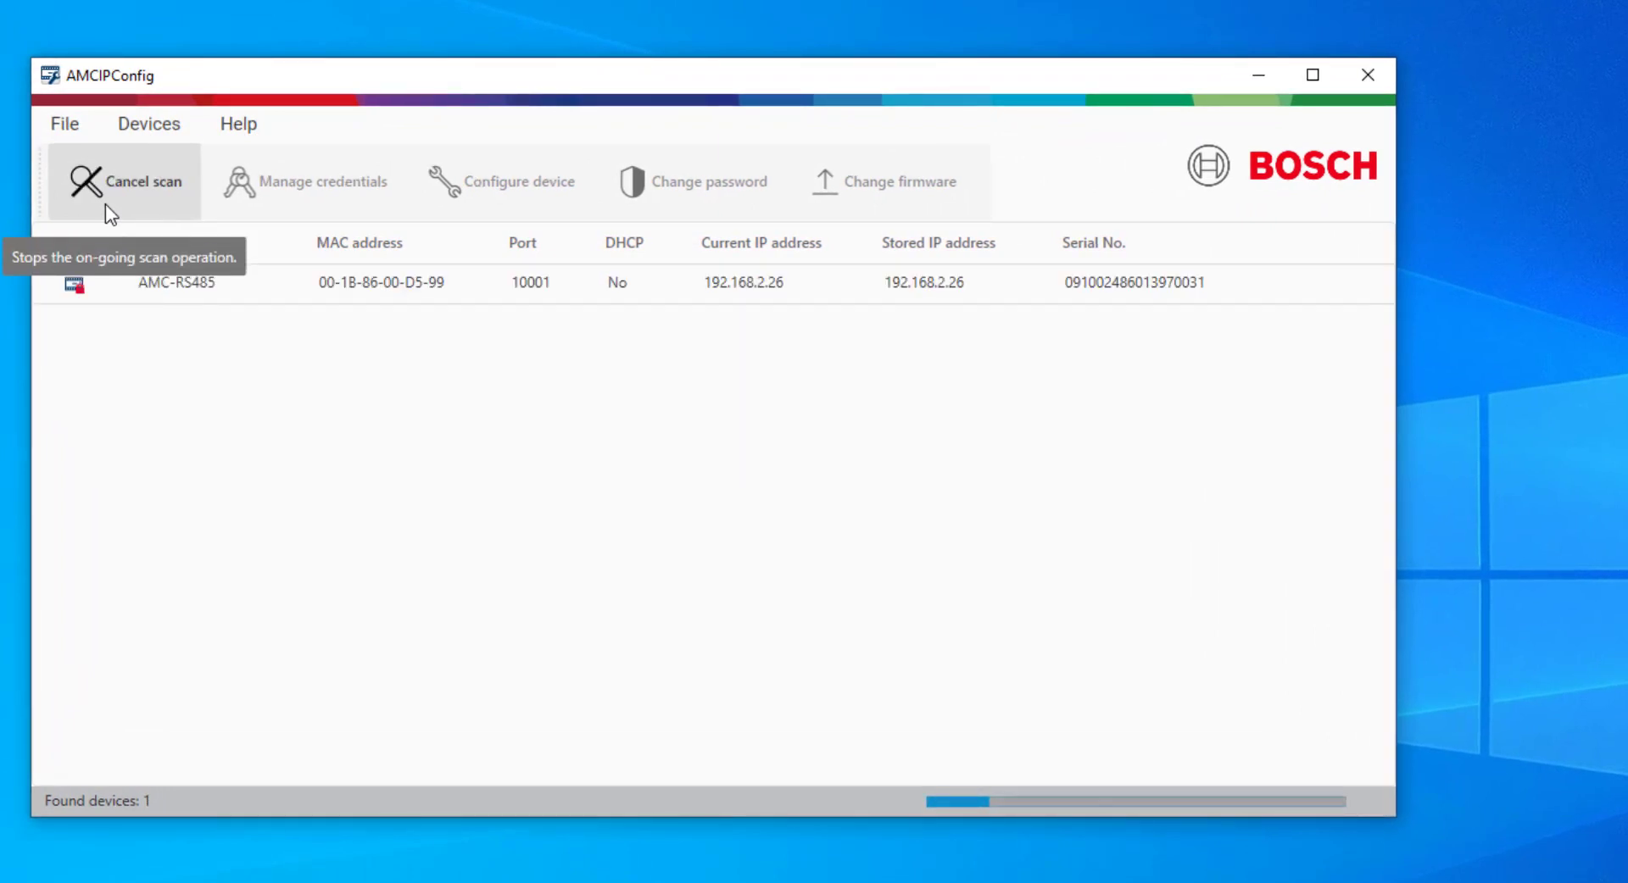
left_click(190, 274)
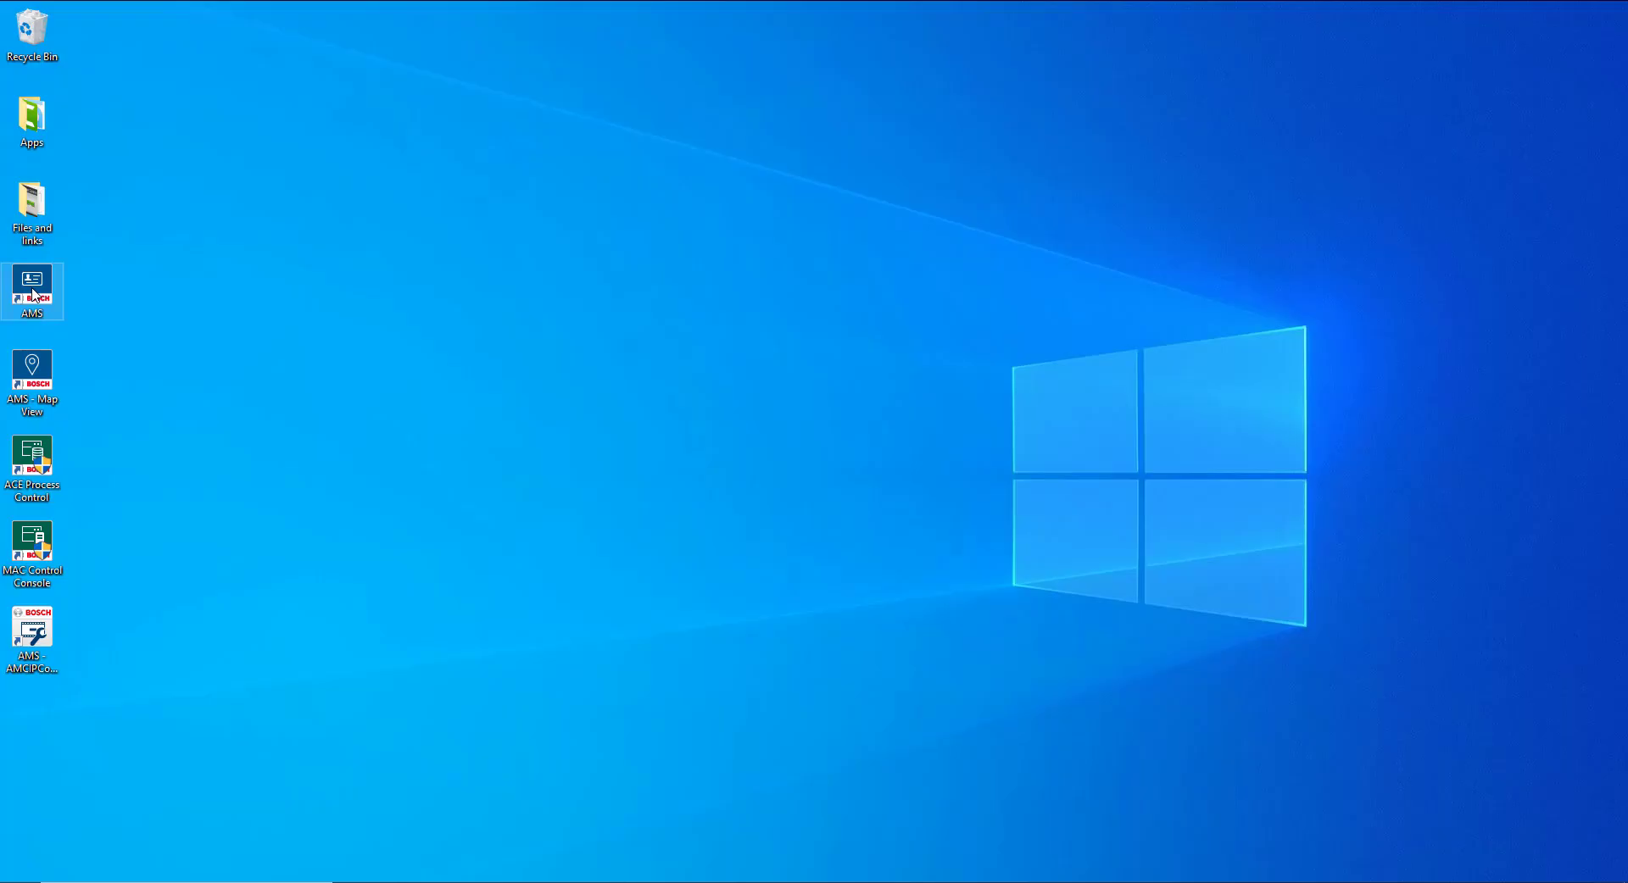
Step: Launch AMS as administrator, log in, and open the Device data editor
right_click(32, 294)
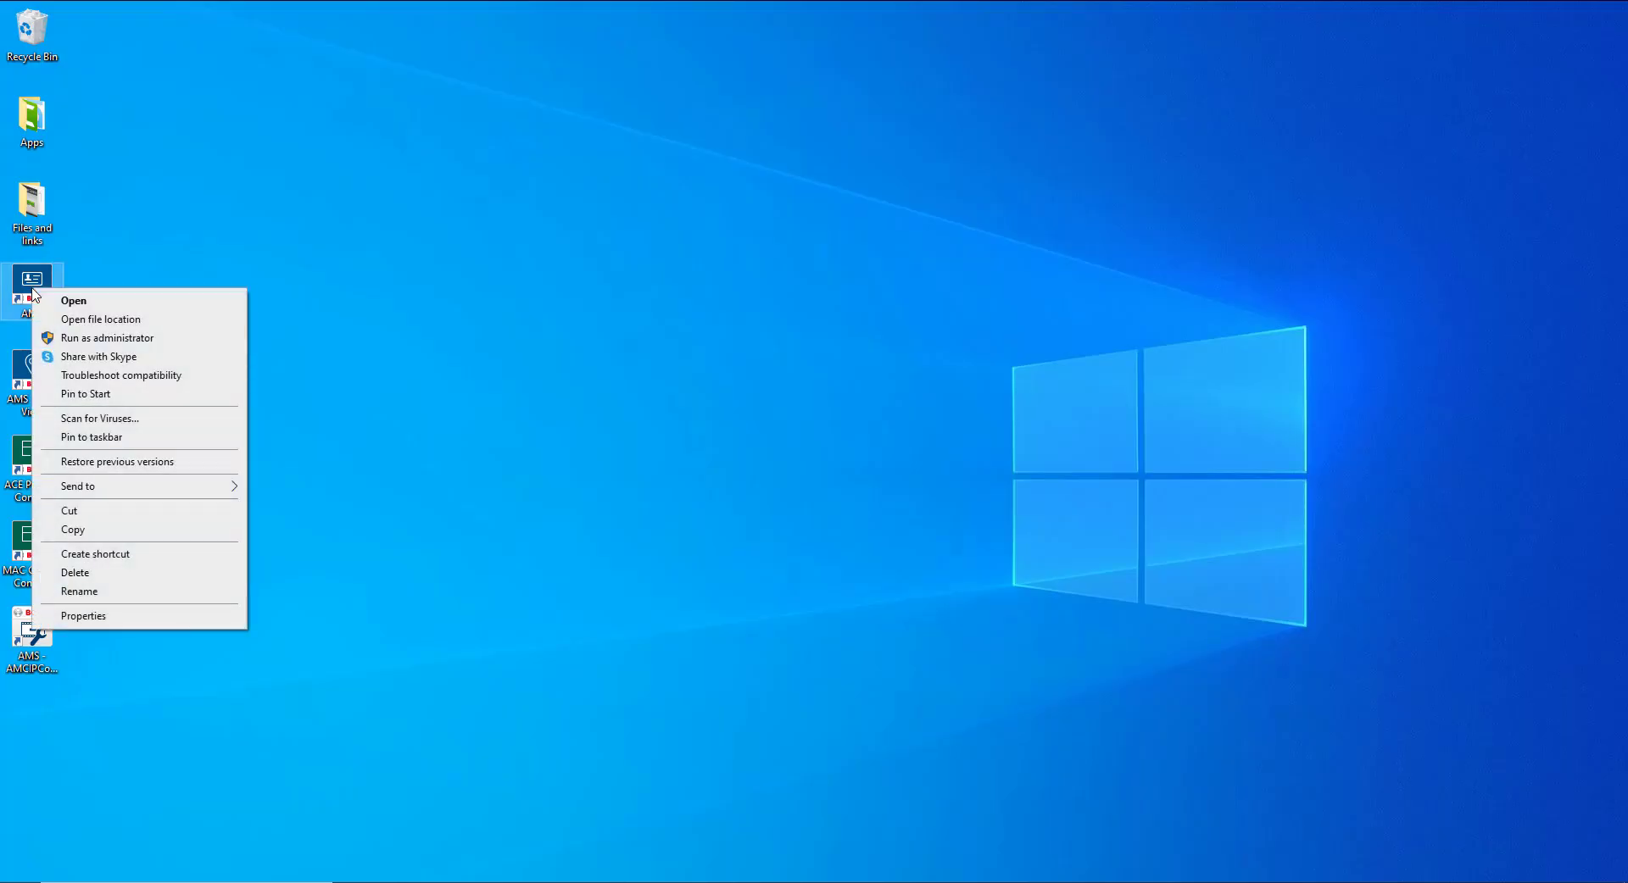
left_click(118, 348)
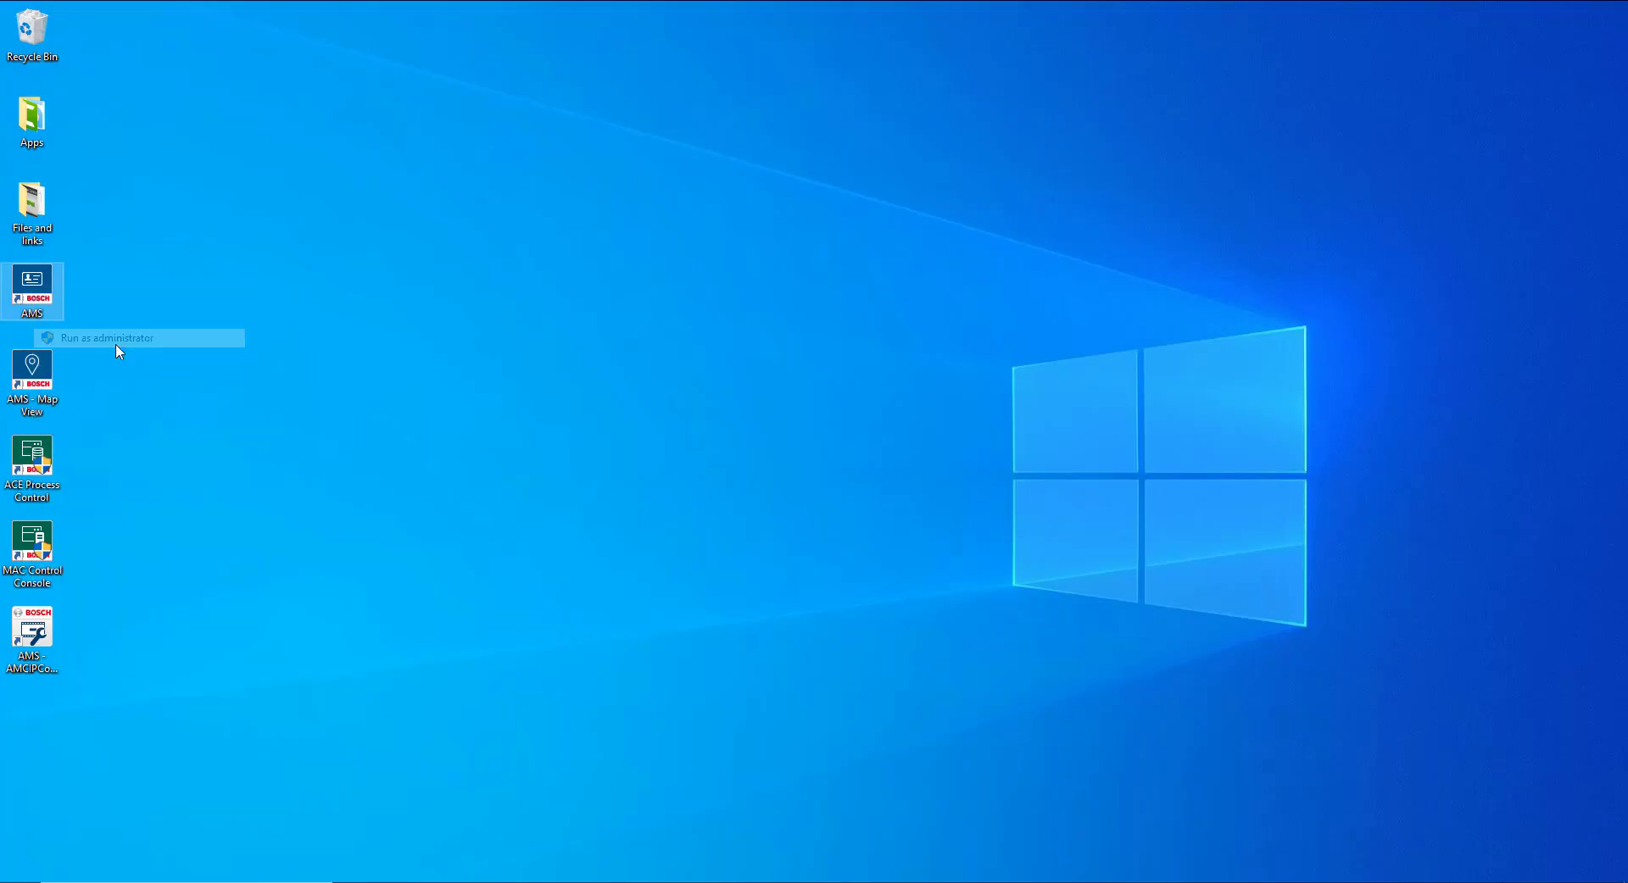
left_click(682, 585)
left_click(69, 317)
left_click(85, 106)
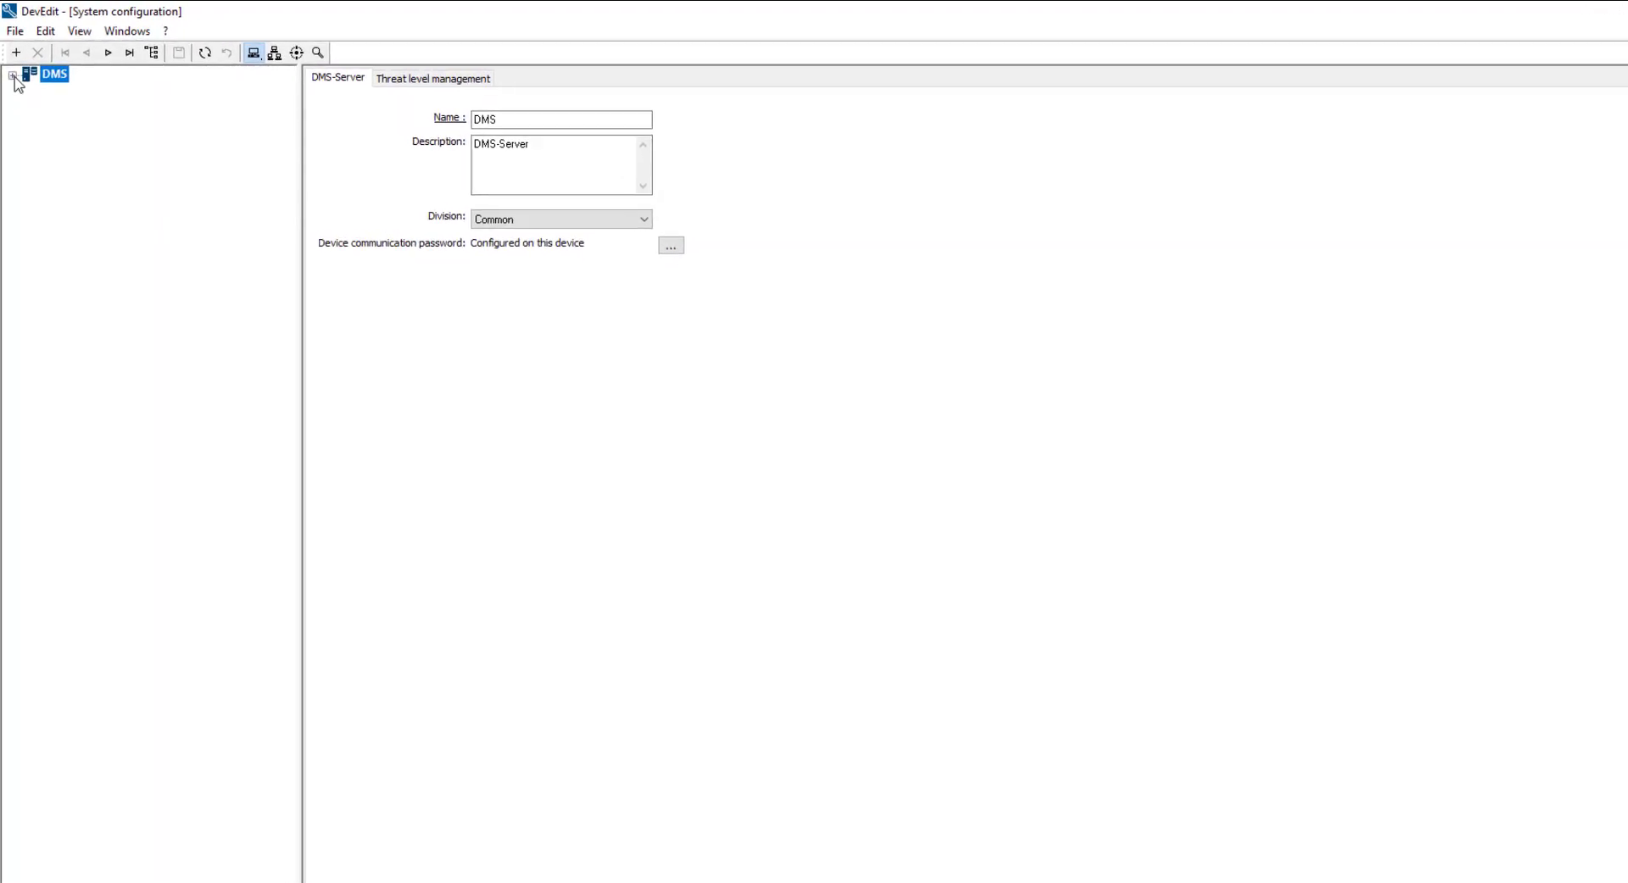
left_click(11, 70)
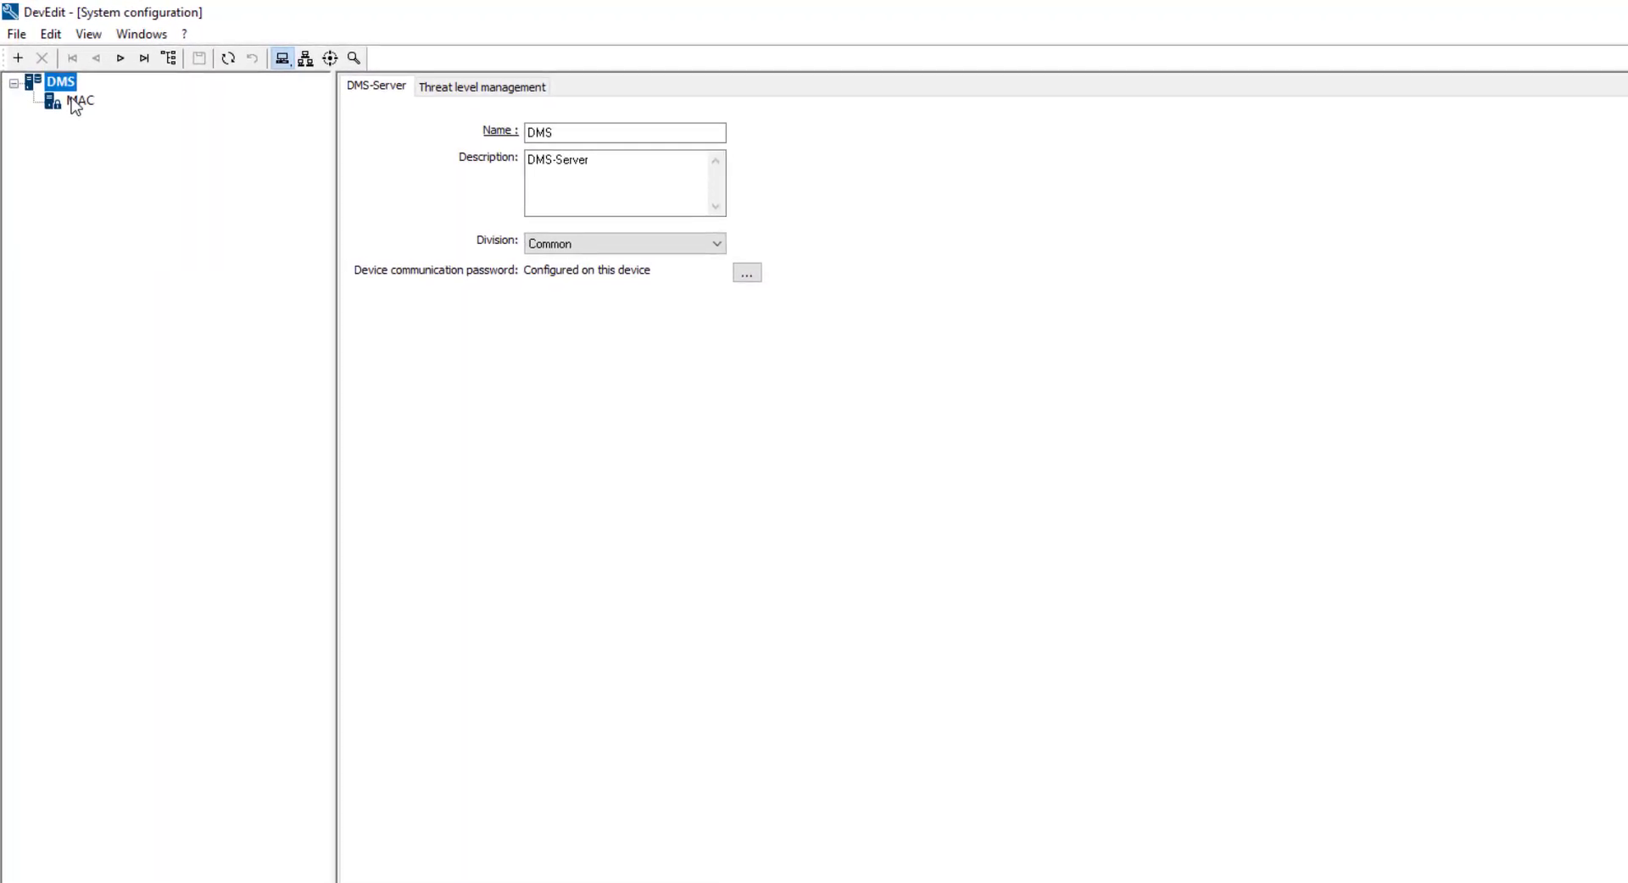
left_click(74, 99)
right_click(75, 100)
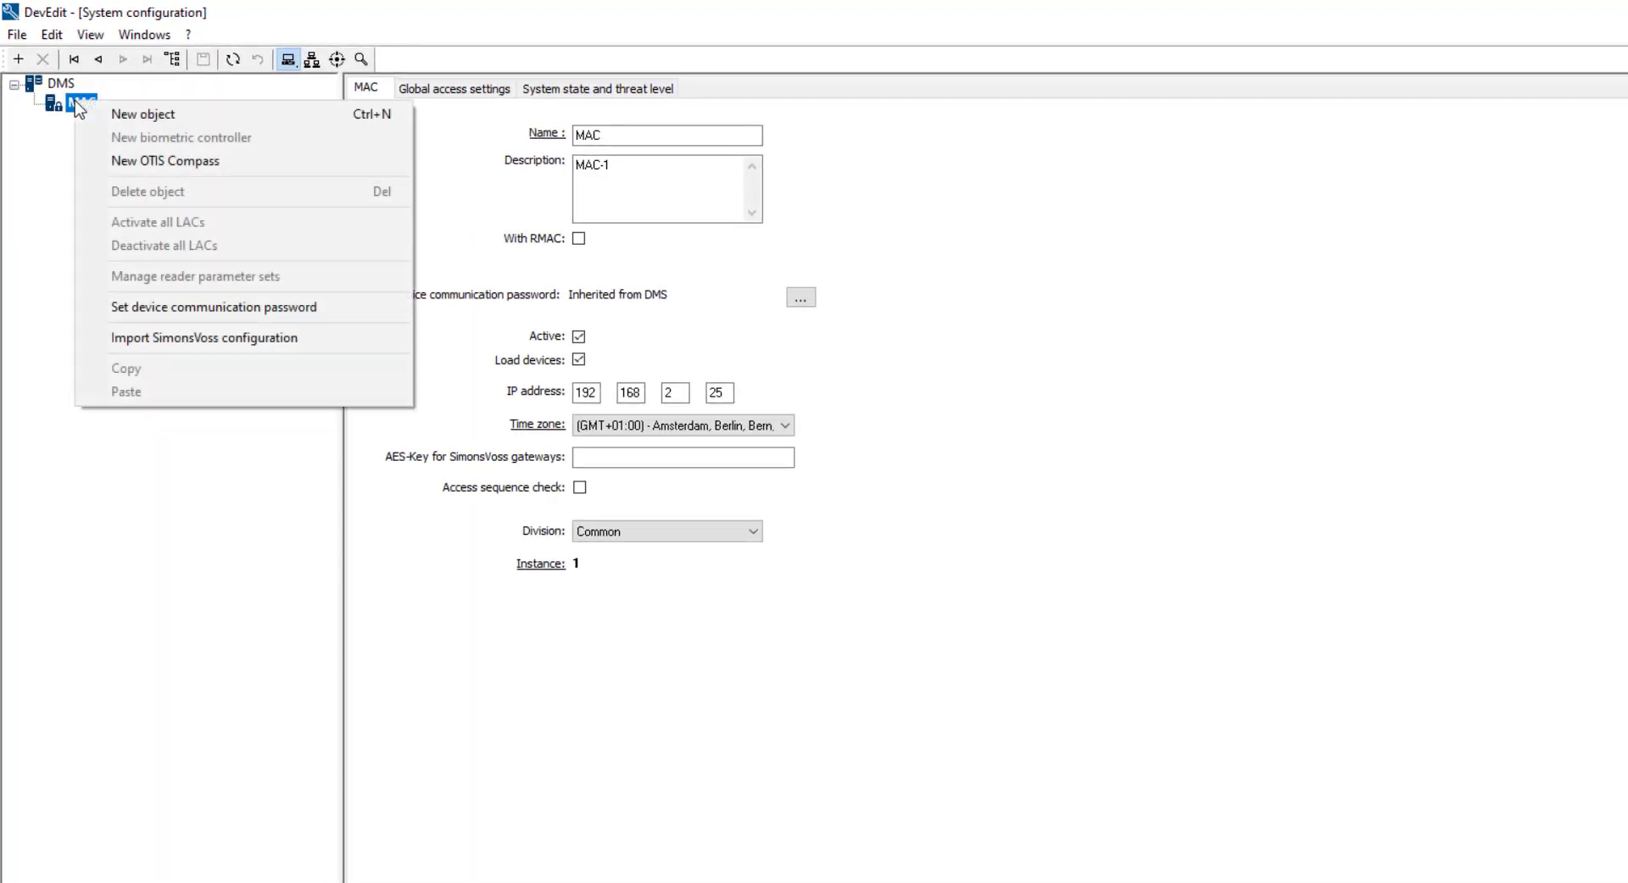
left_click(218, 306)
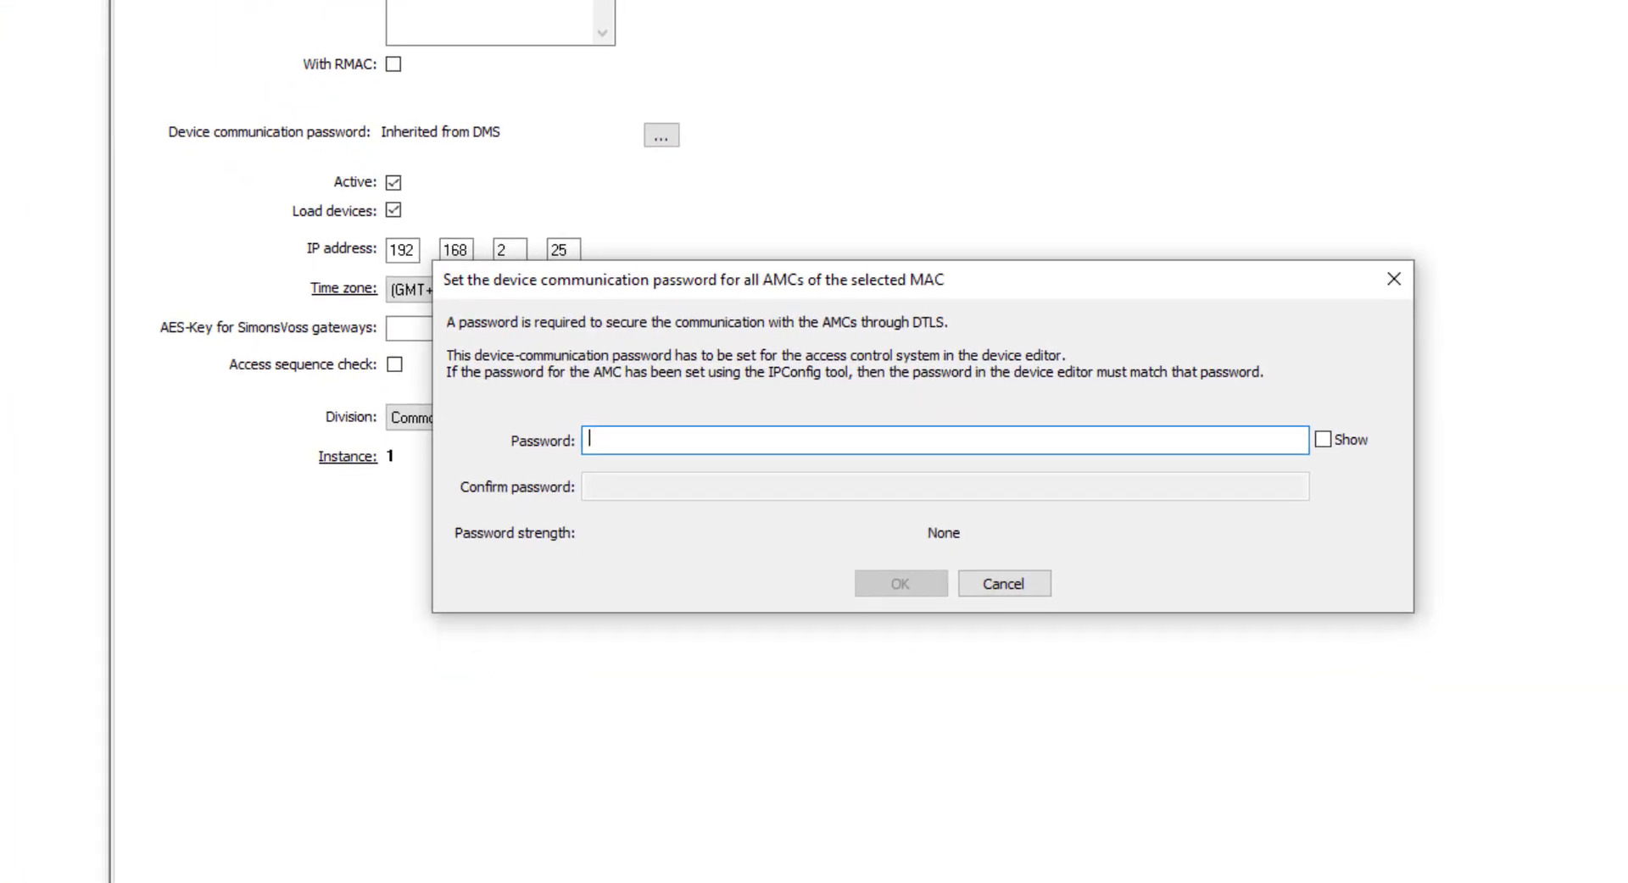
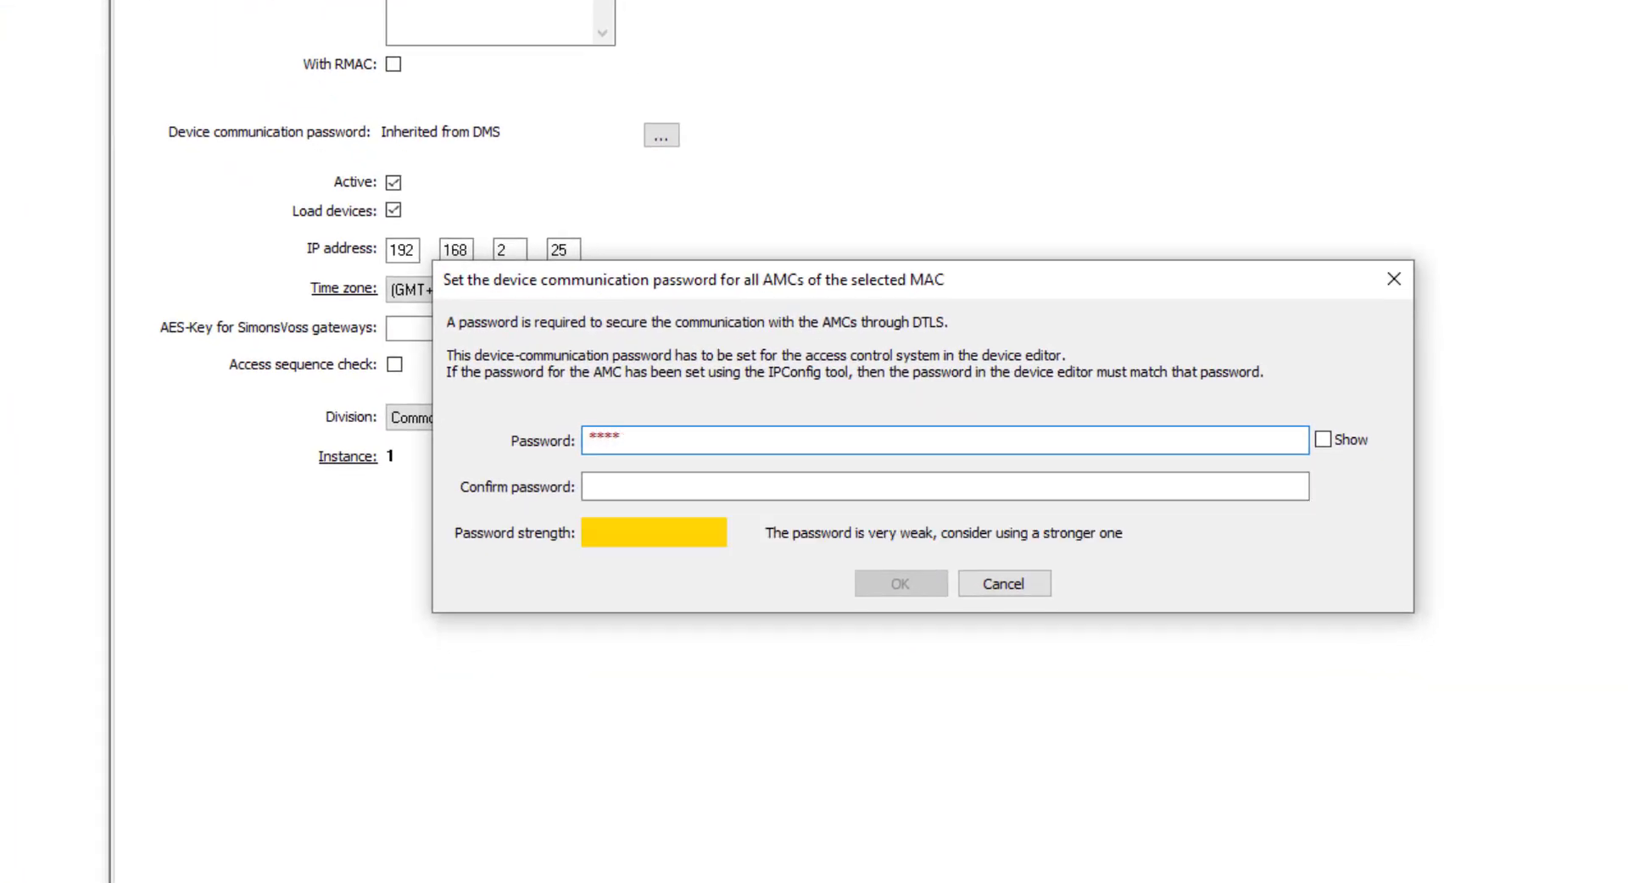
key("Tab")
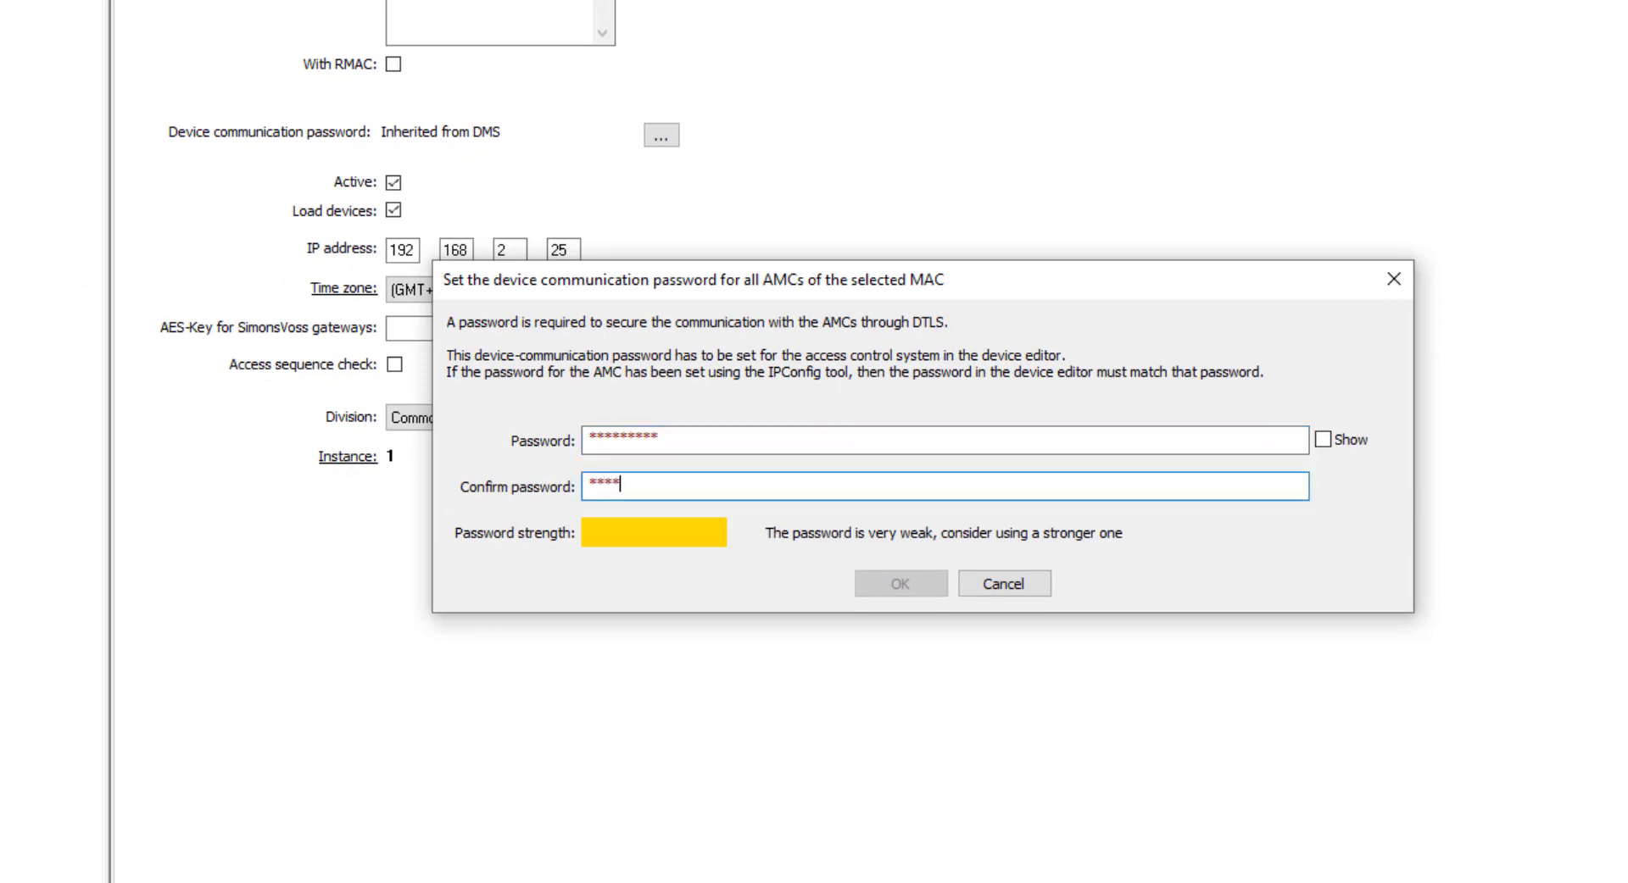
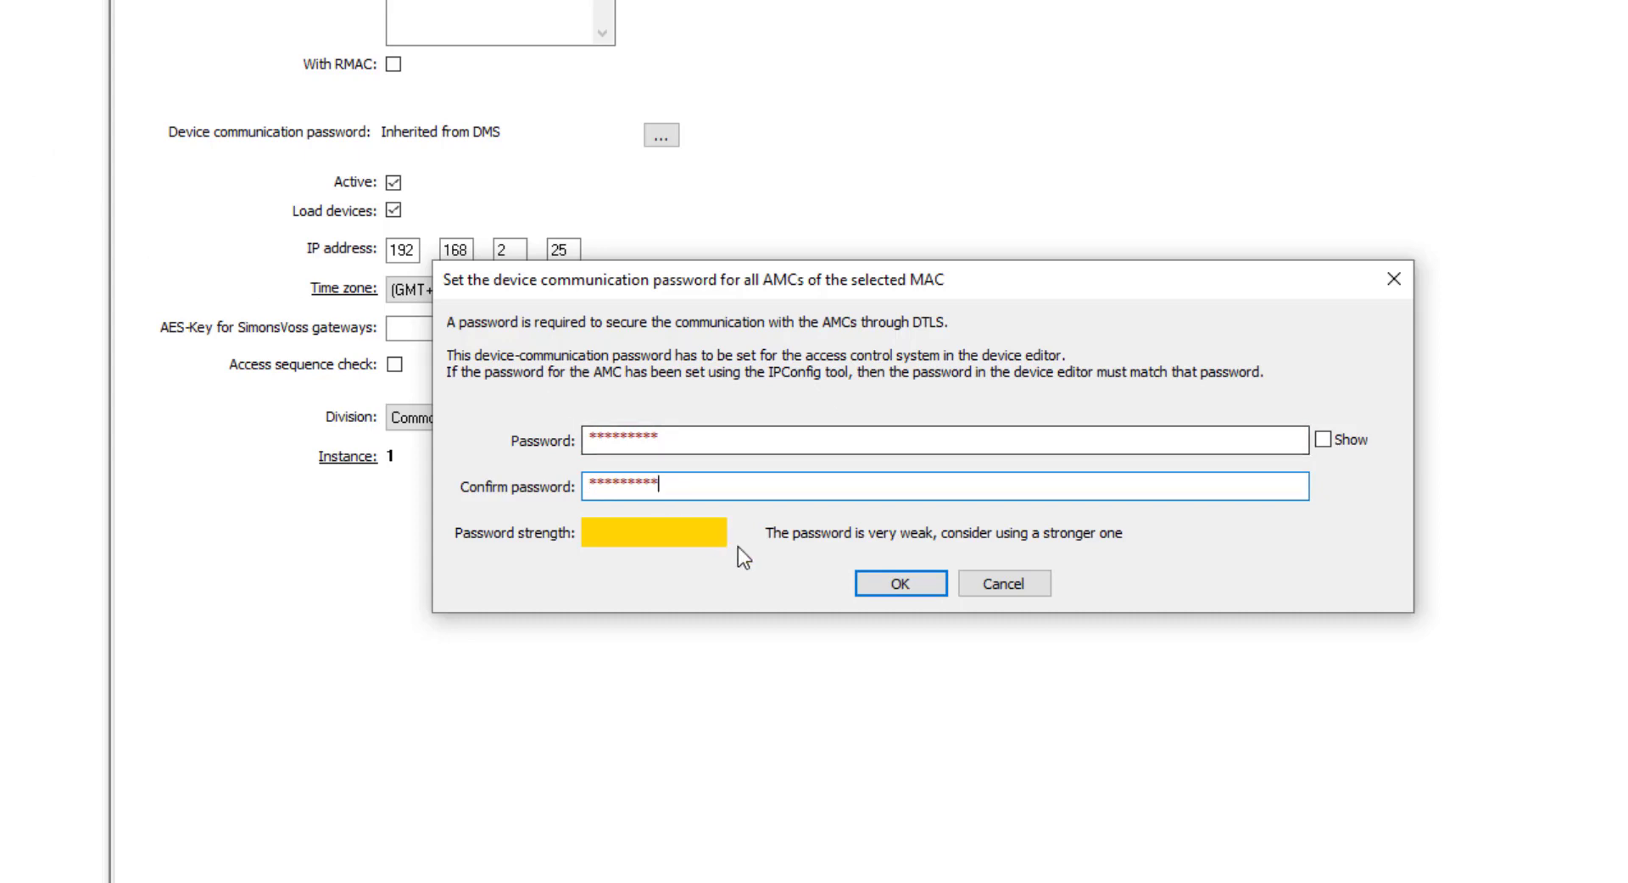
left_click(888, 584)
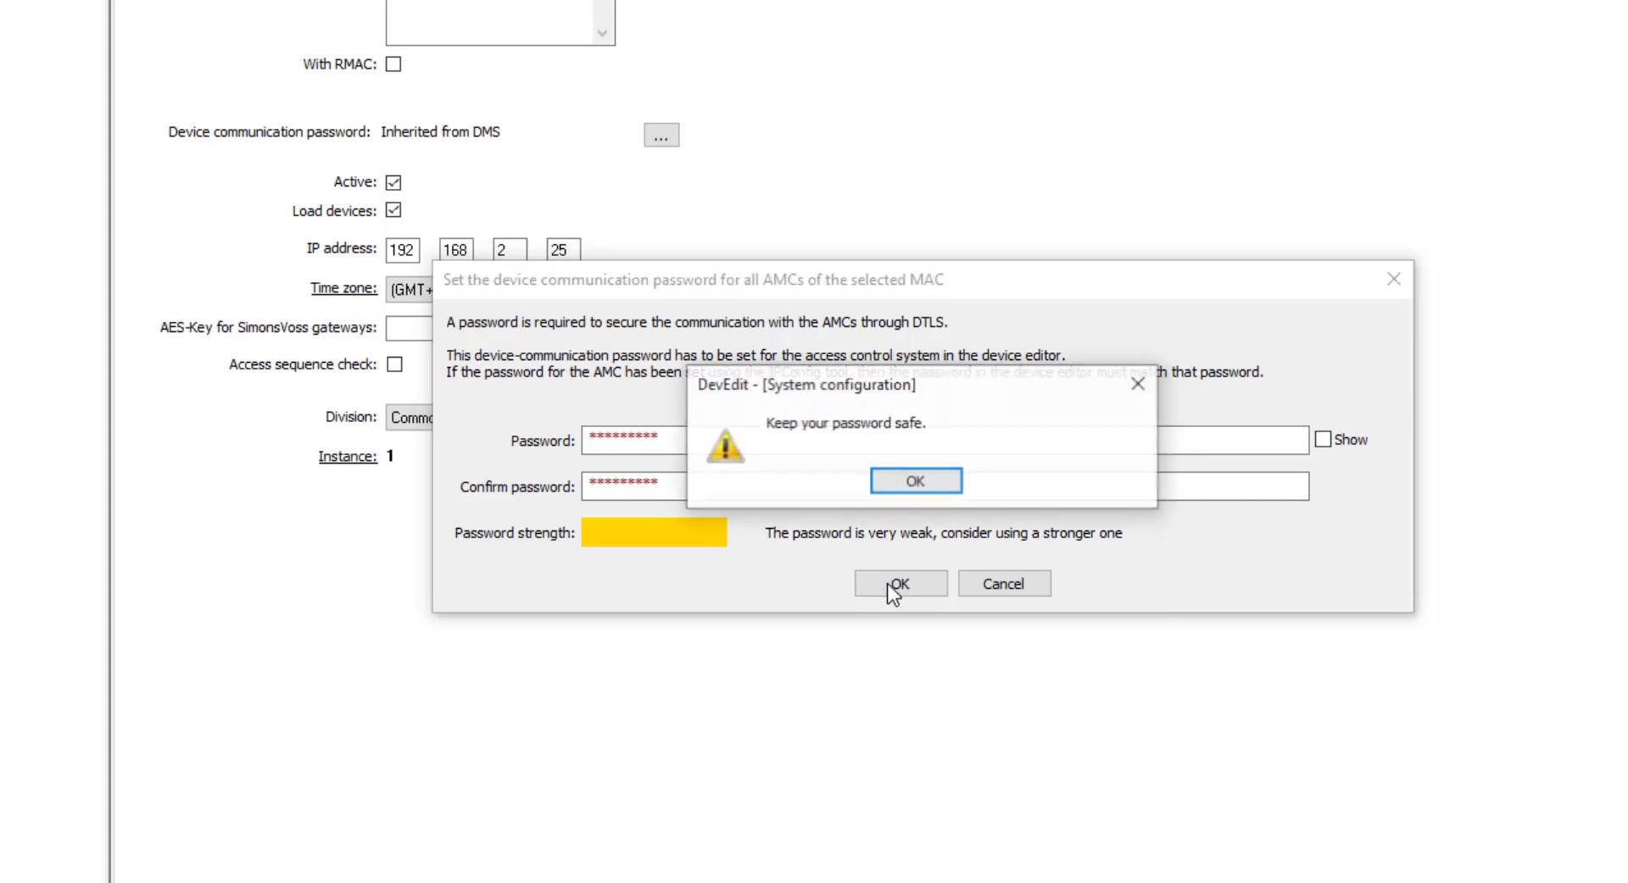
left_click(918, 483)
Step: Add and save an AMC 4-R4 controller at IP 192.168.2.26 with host communication enabled
left_click(127, 34)
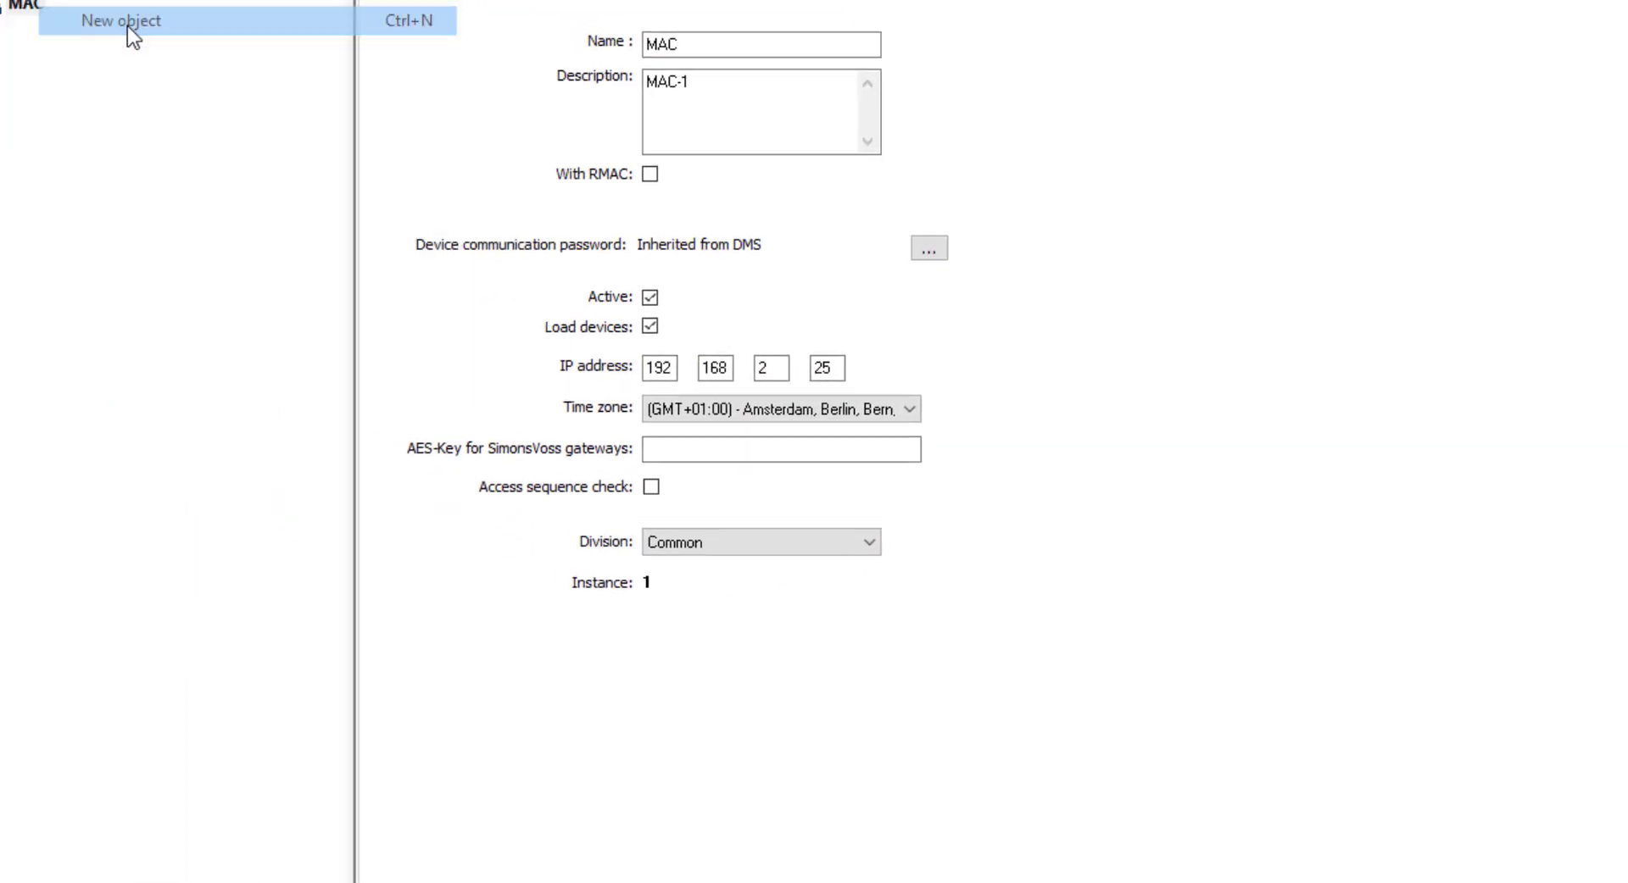
left_click(1471, 589)
left_click(1449, 630)
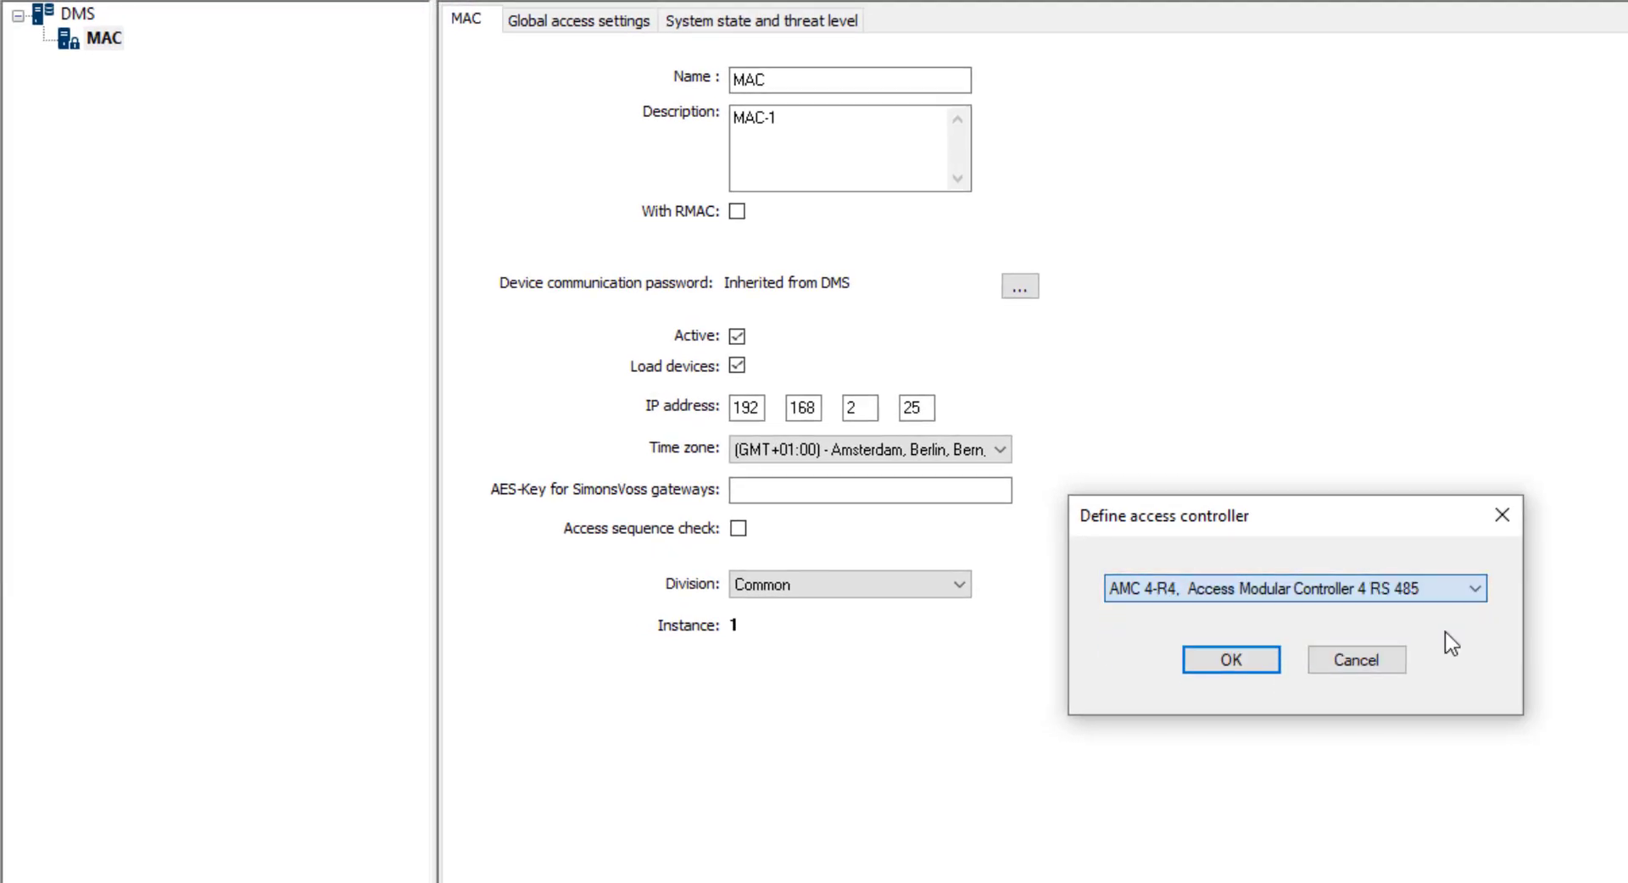
left_click(1239, 669)
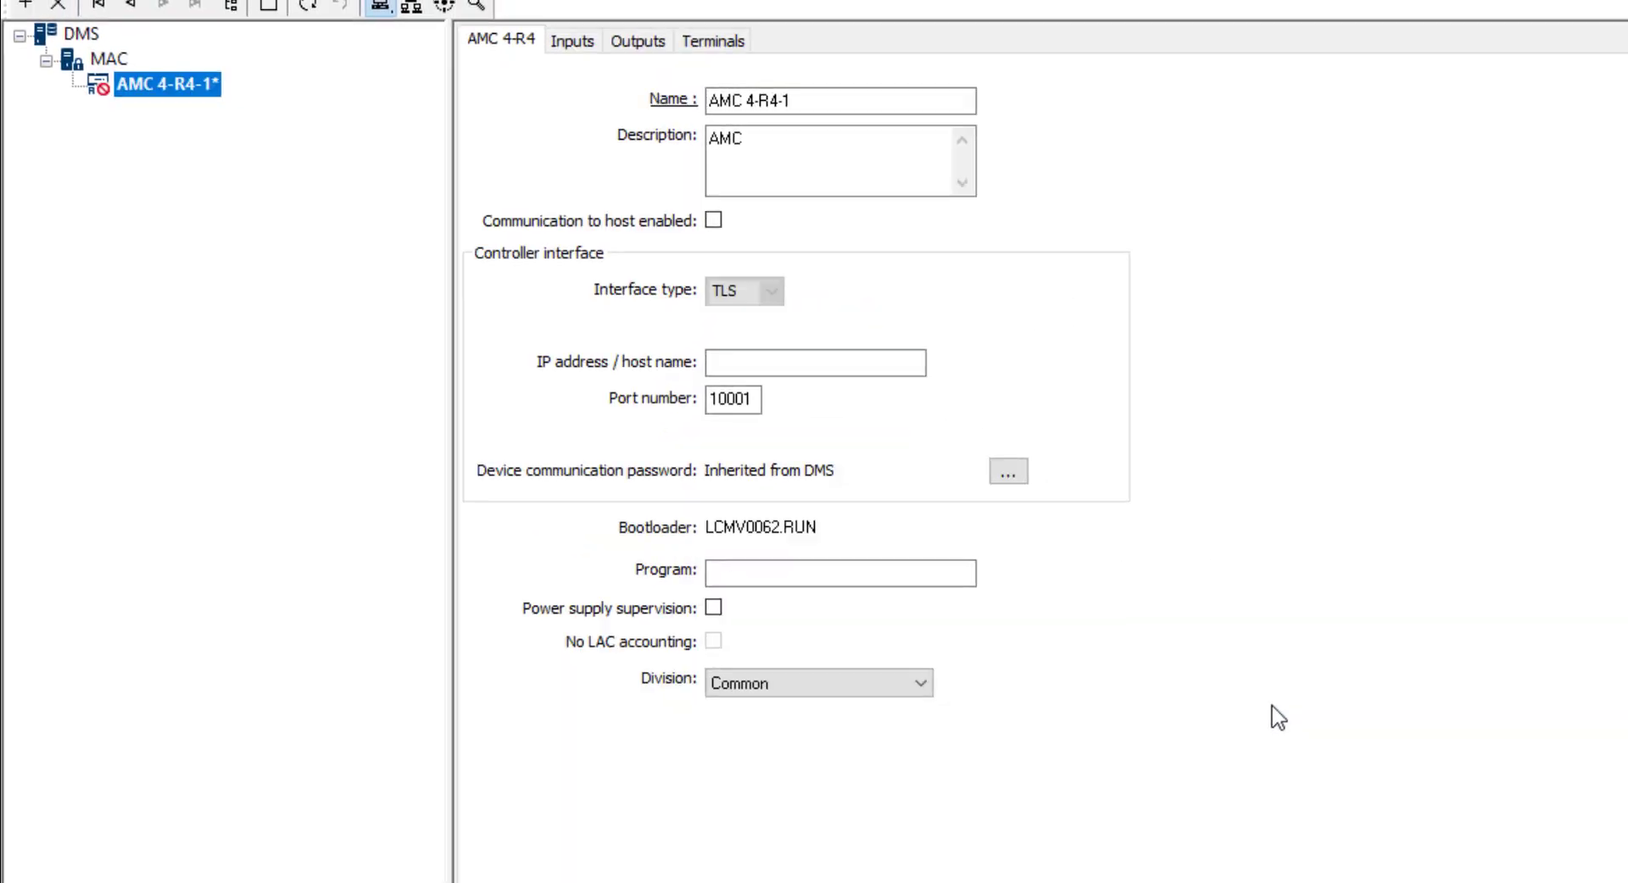
left_click(923, 382)
type("192.16")
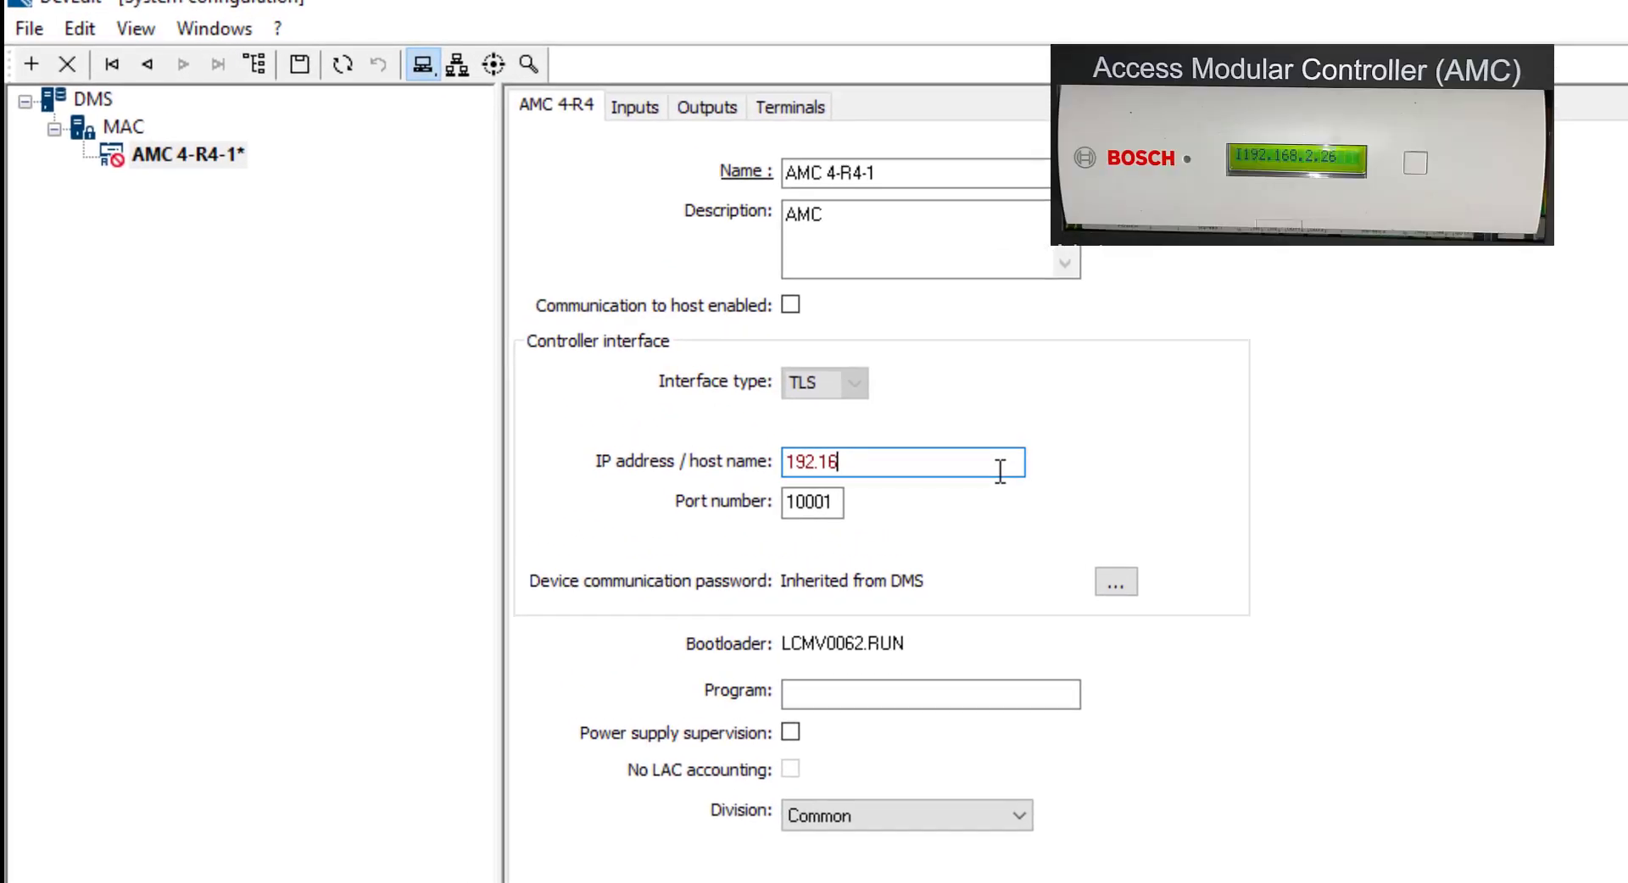
type("8")
type(".2.26")
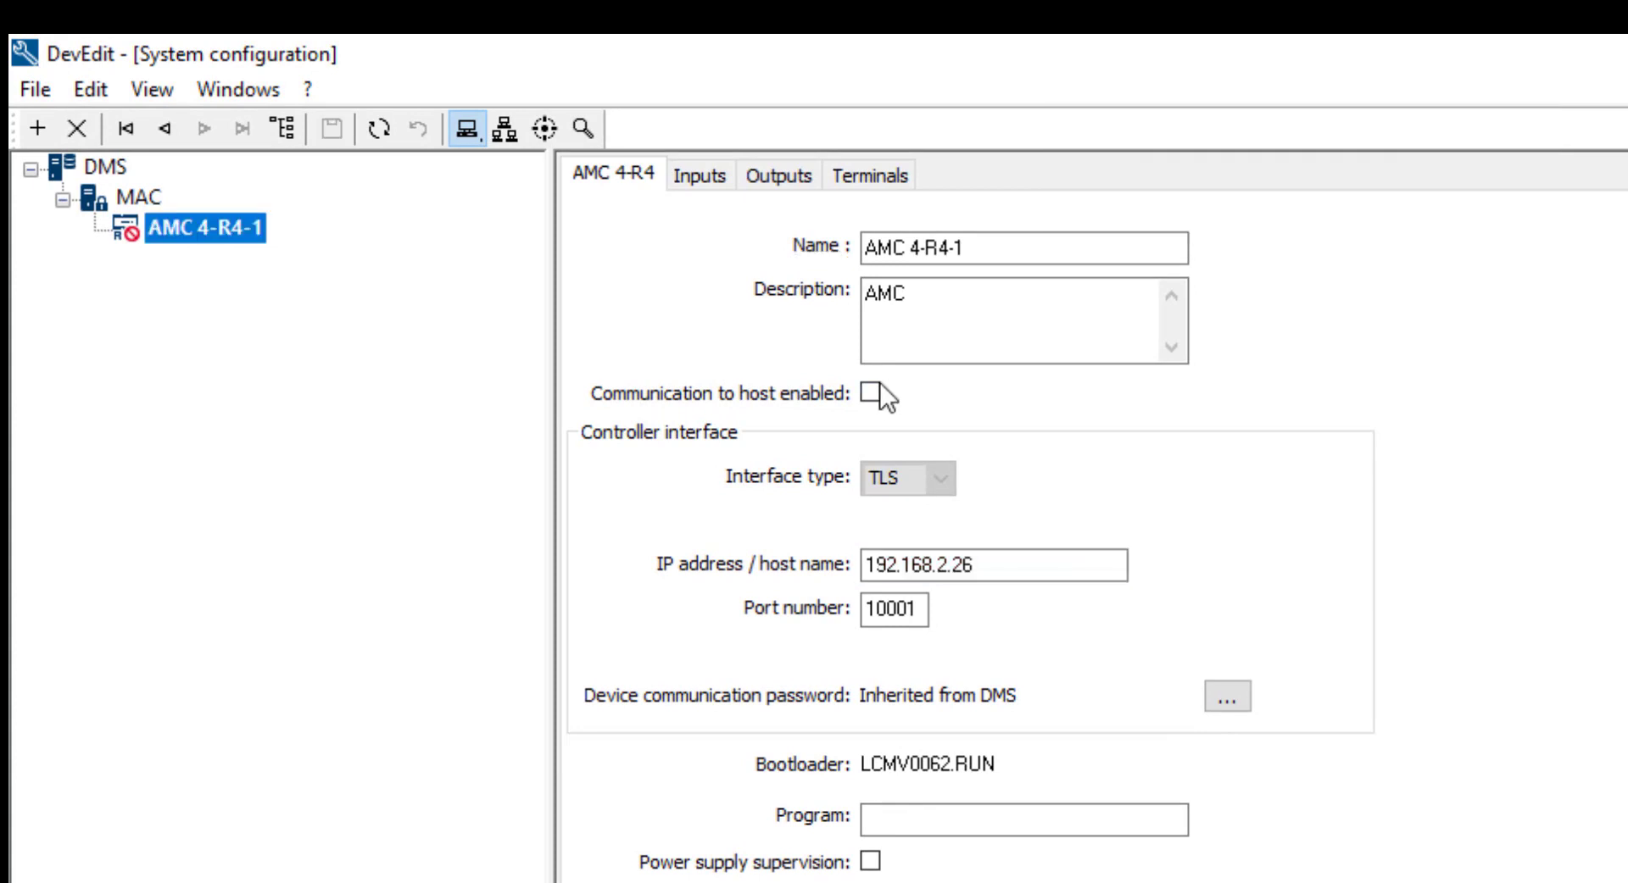
left_click(873, 391)
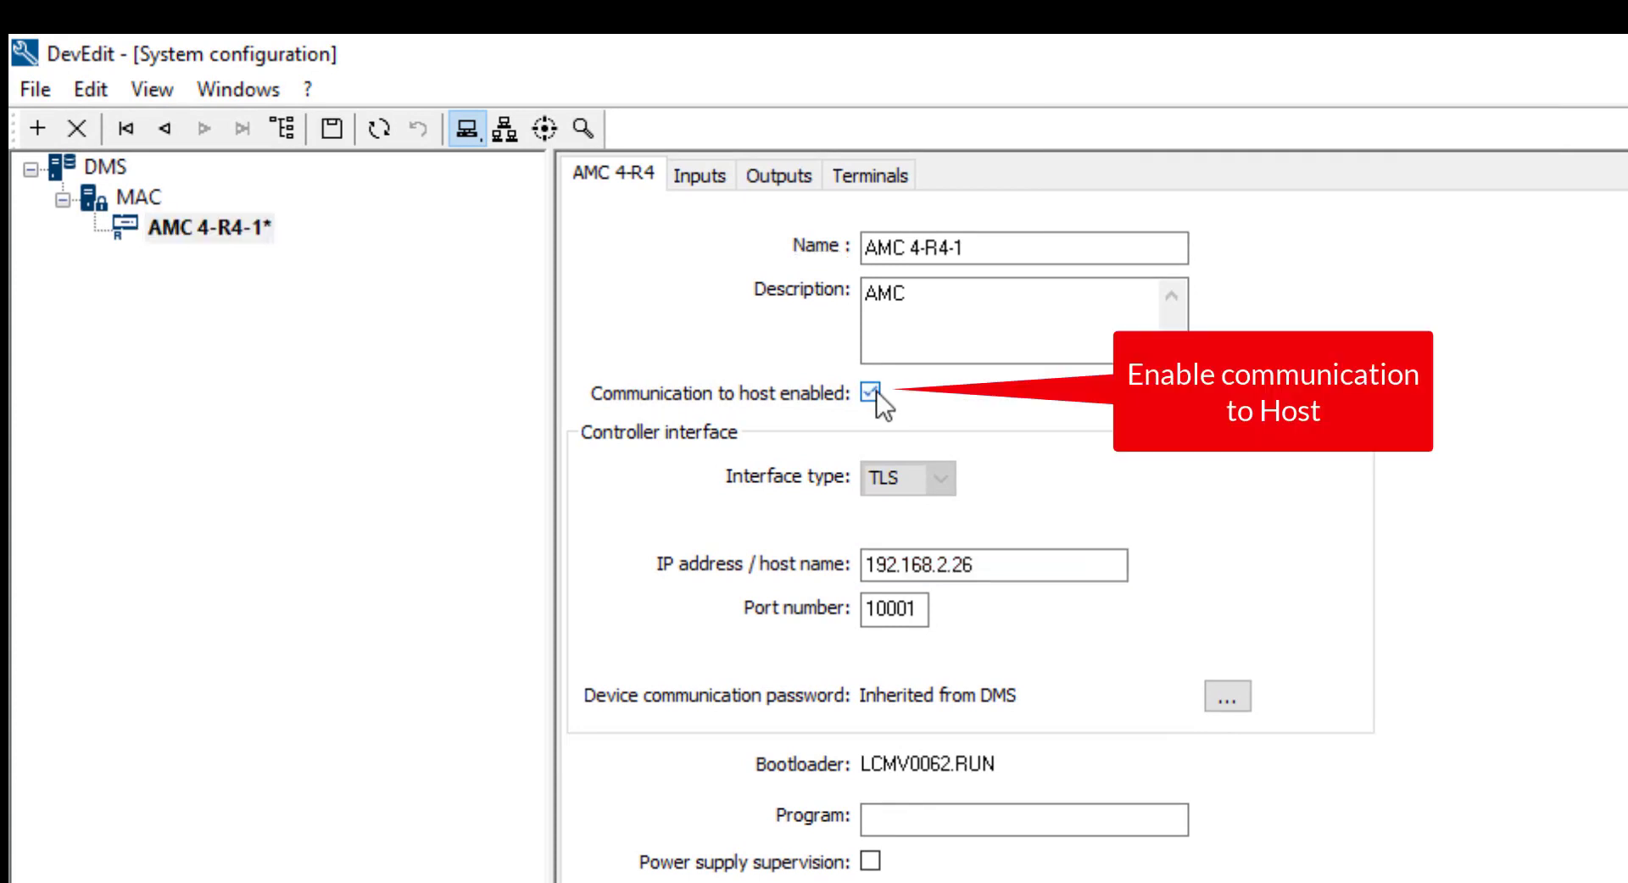
left_click(333, 122)
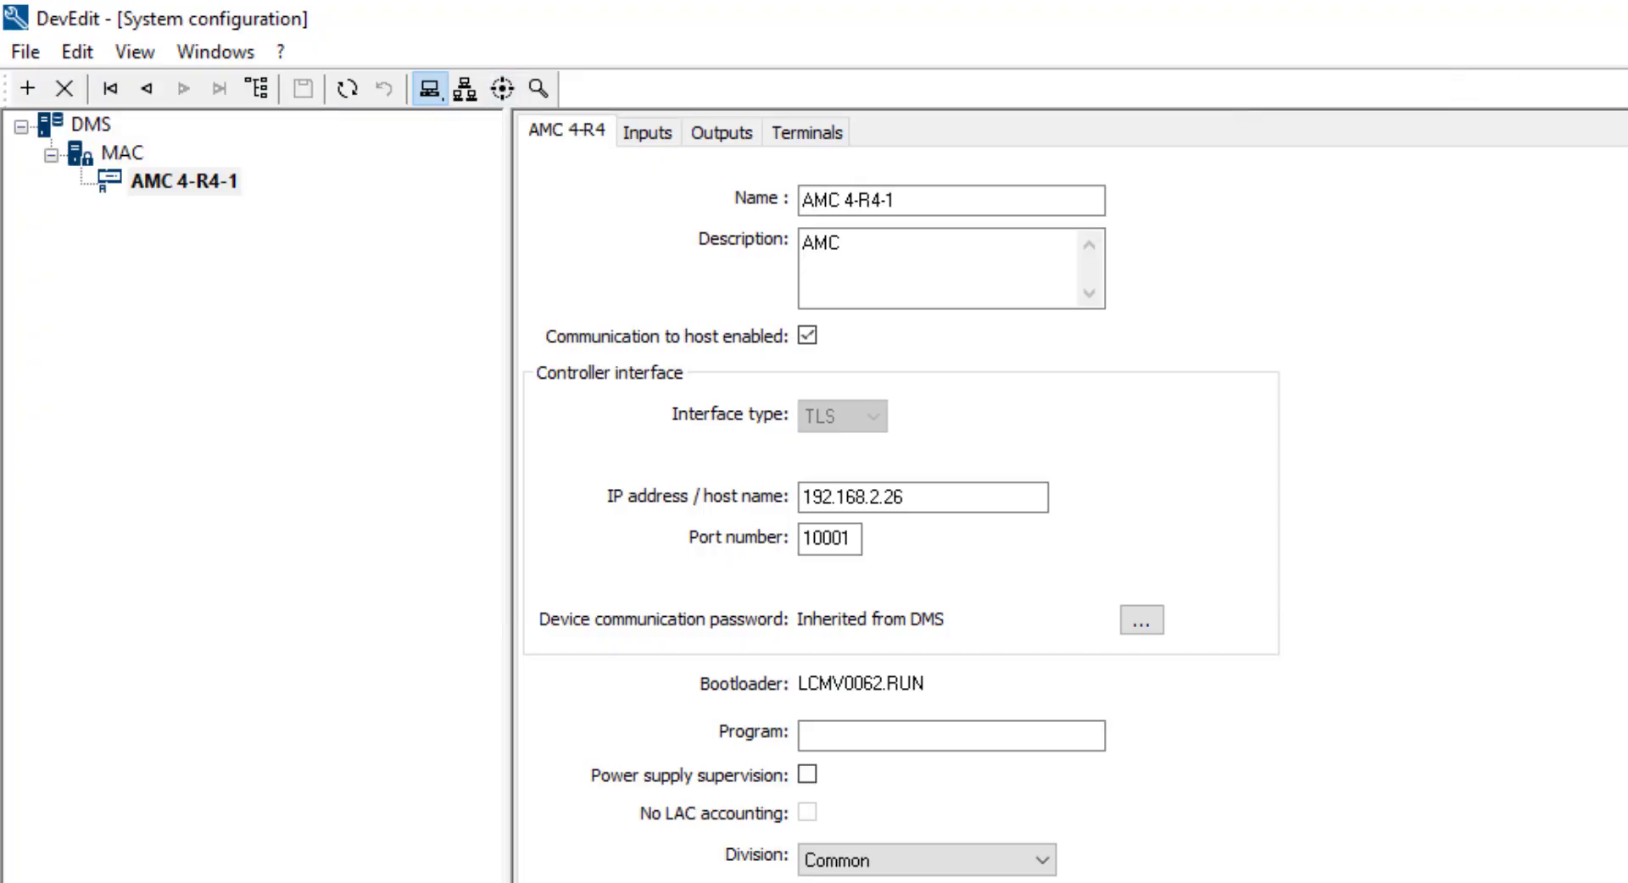
Step: Create a DM 01a entrance under AMC 4-R4-1 with LCTSL K inbound and LCTSL outbound readers
right_click(196, 192)
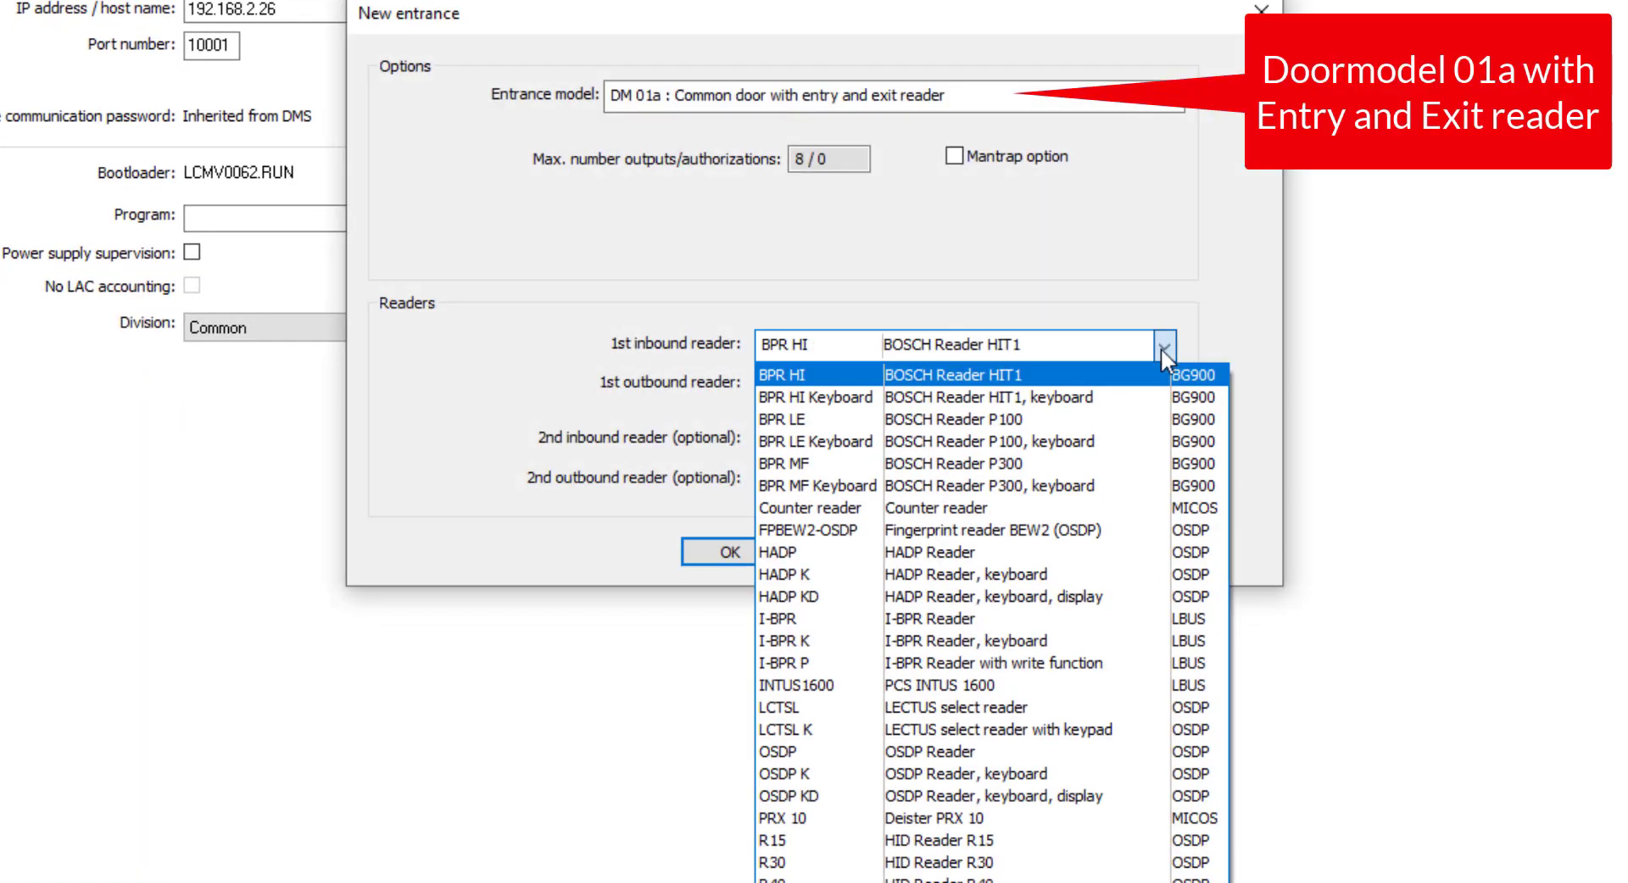
left_click(1090, 735)
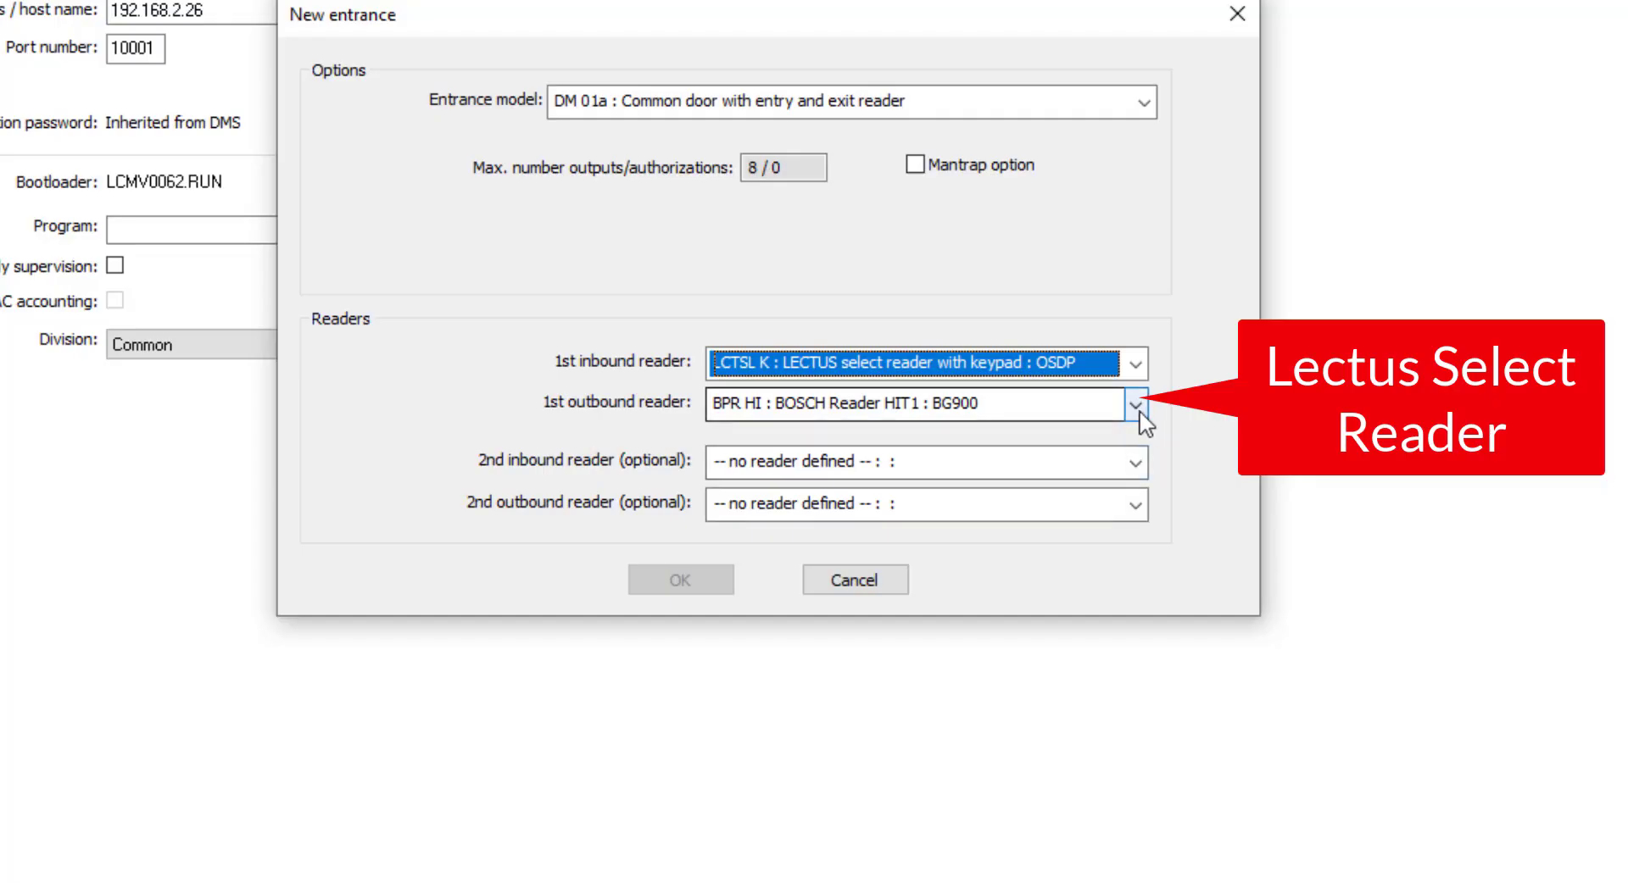
left_click(1136, 409)
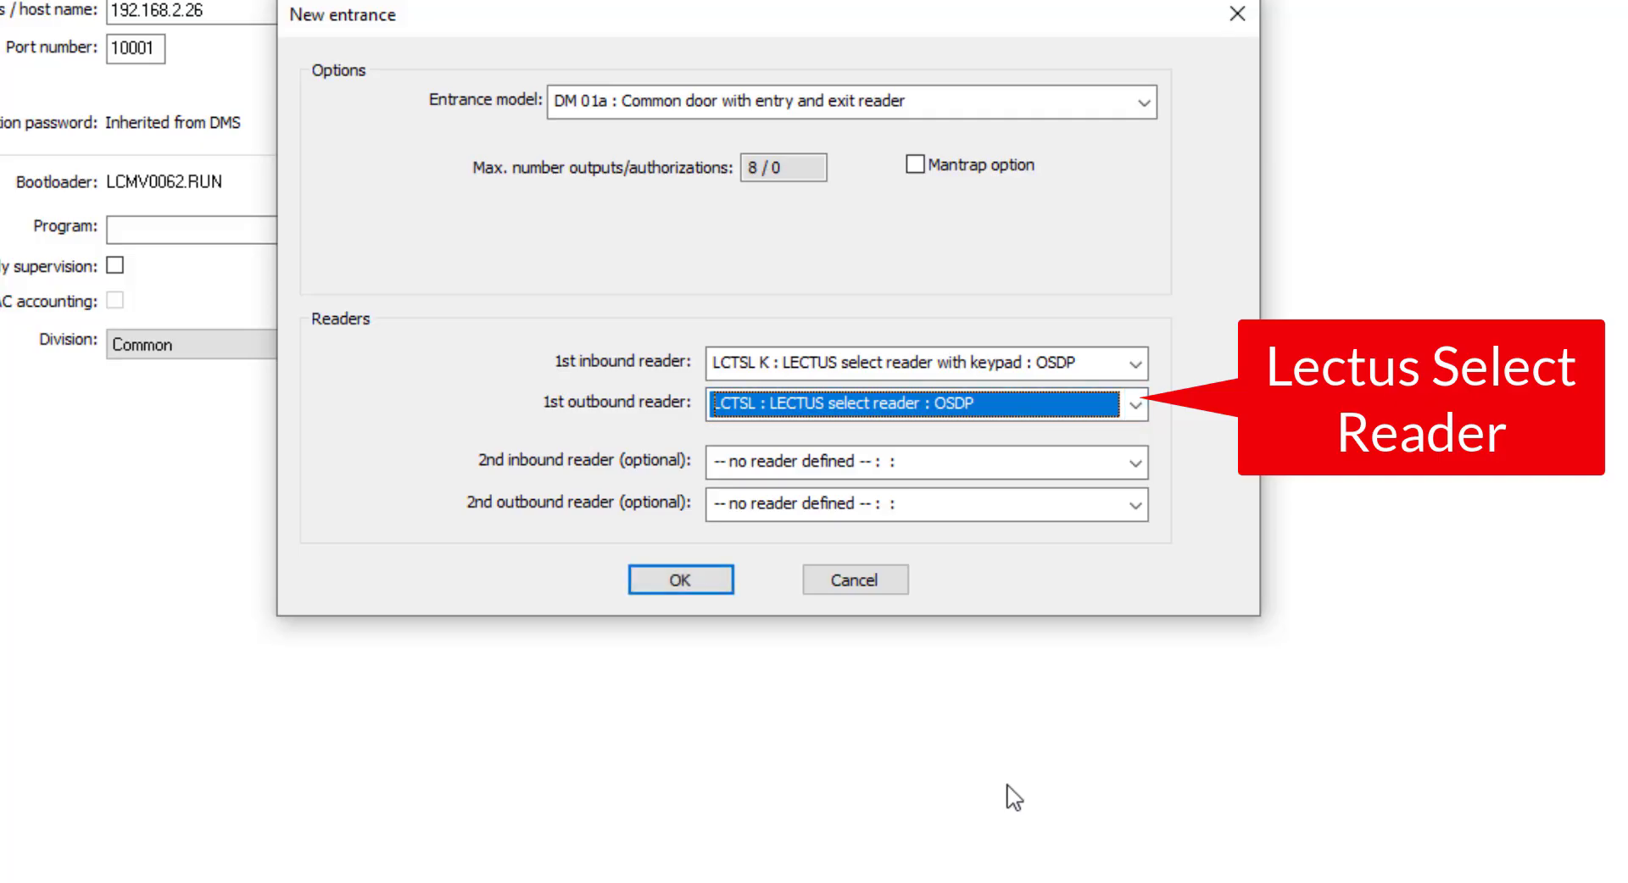
left_click(713, 584)
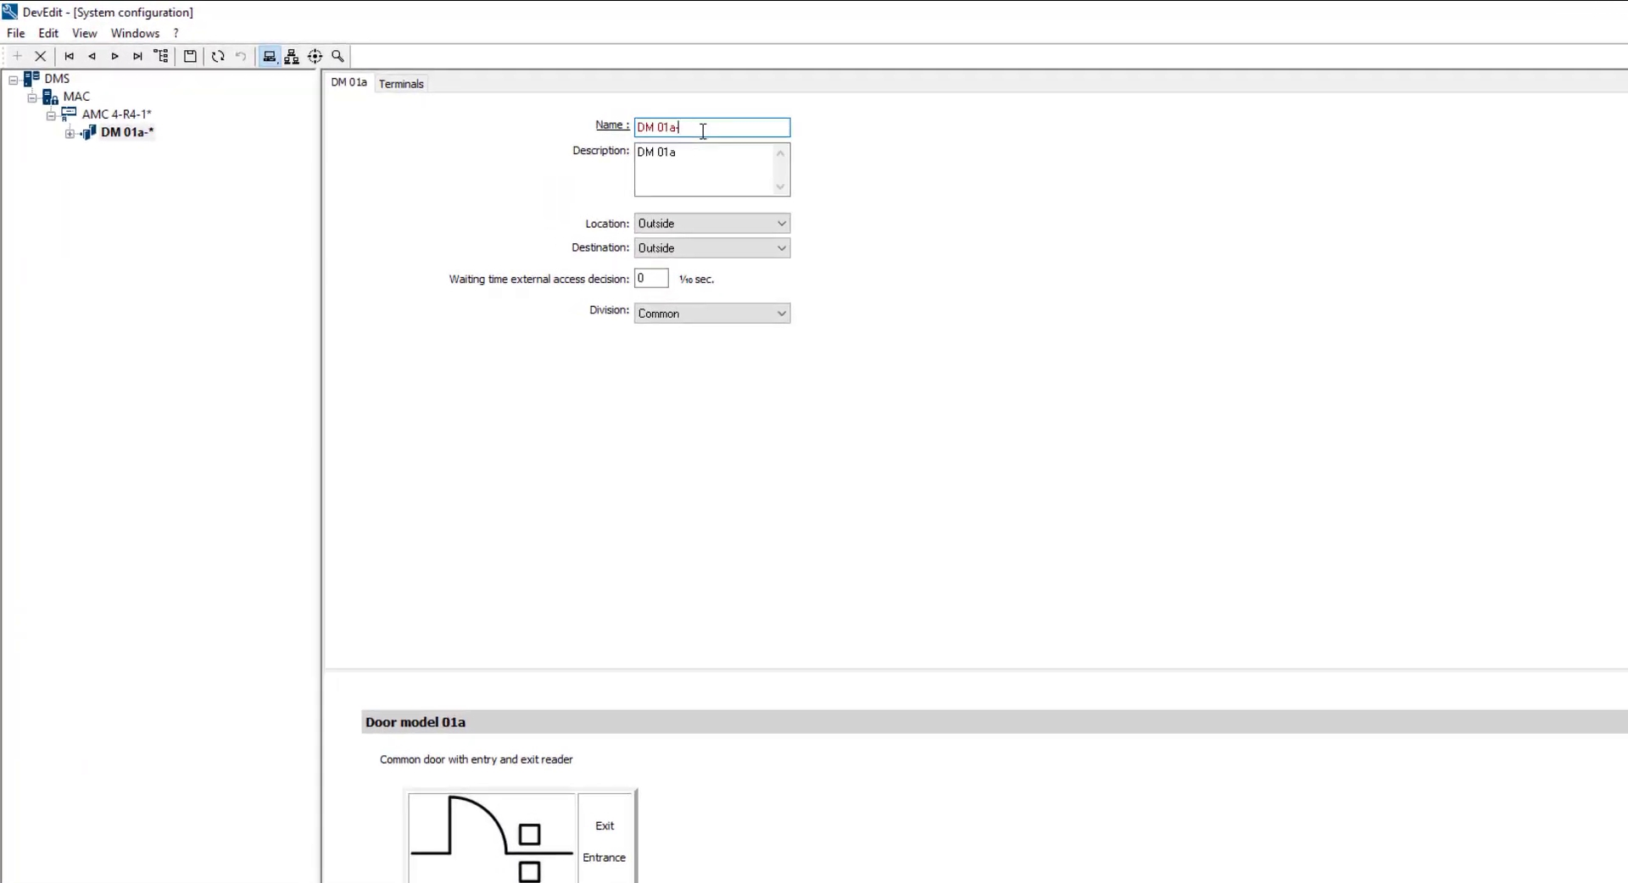
Step: Name the entrance 'Main Entrance' and set its destination to Office Building
key("BackSpace")
key("BackSpace")
key("BackSpace")
type("M")
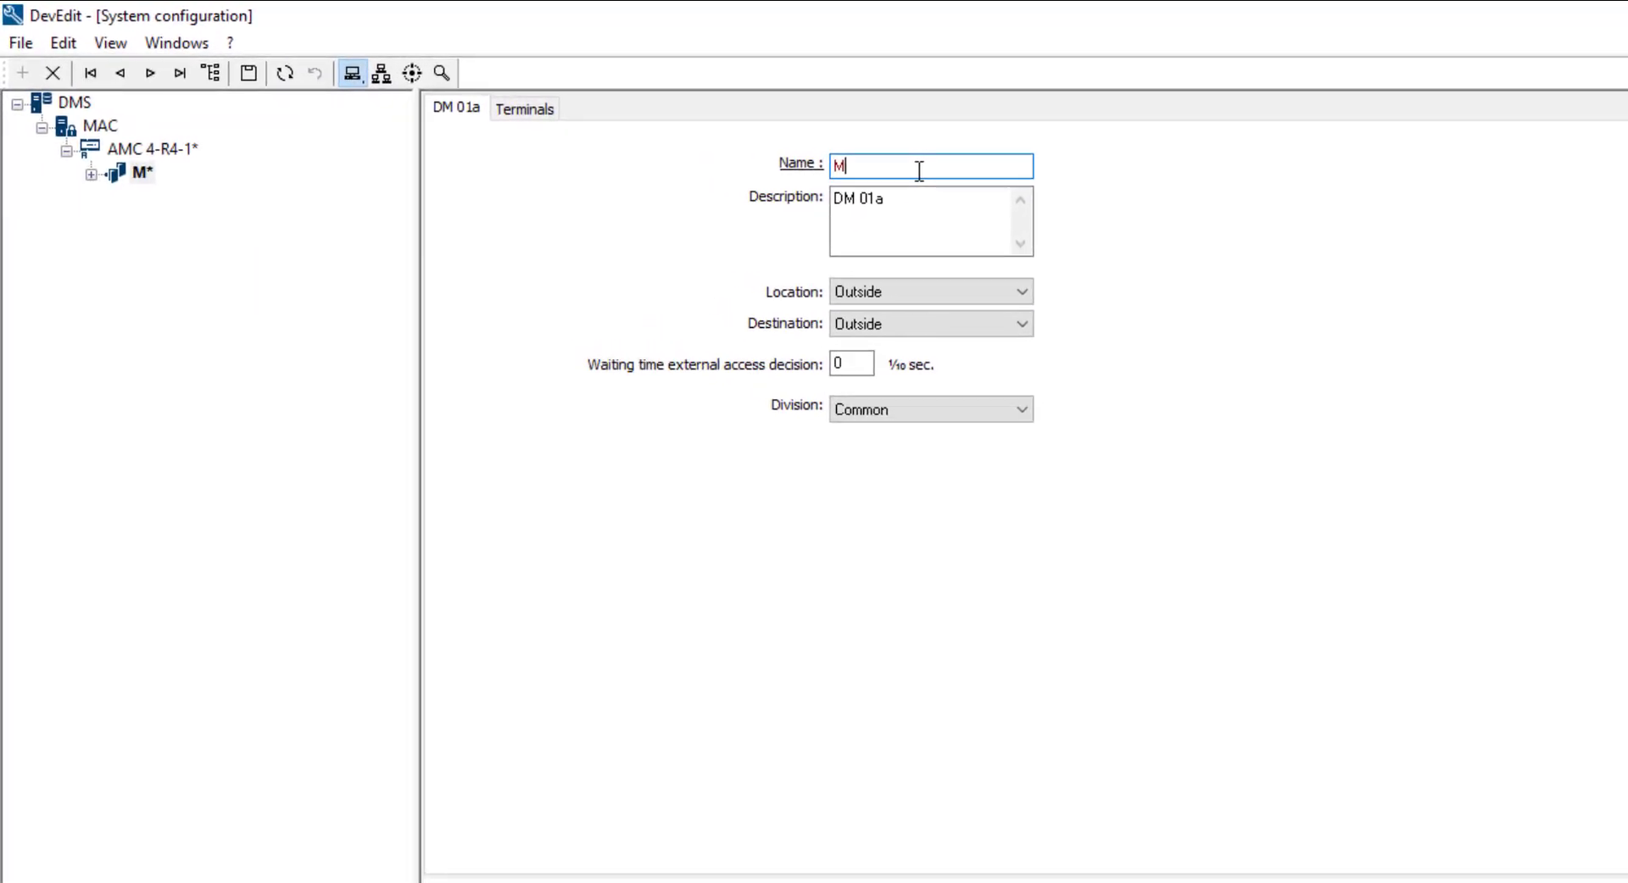
type("ain E")
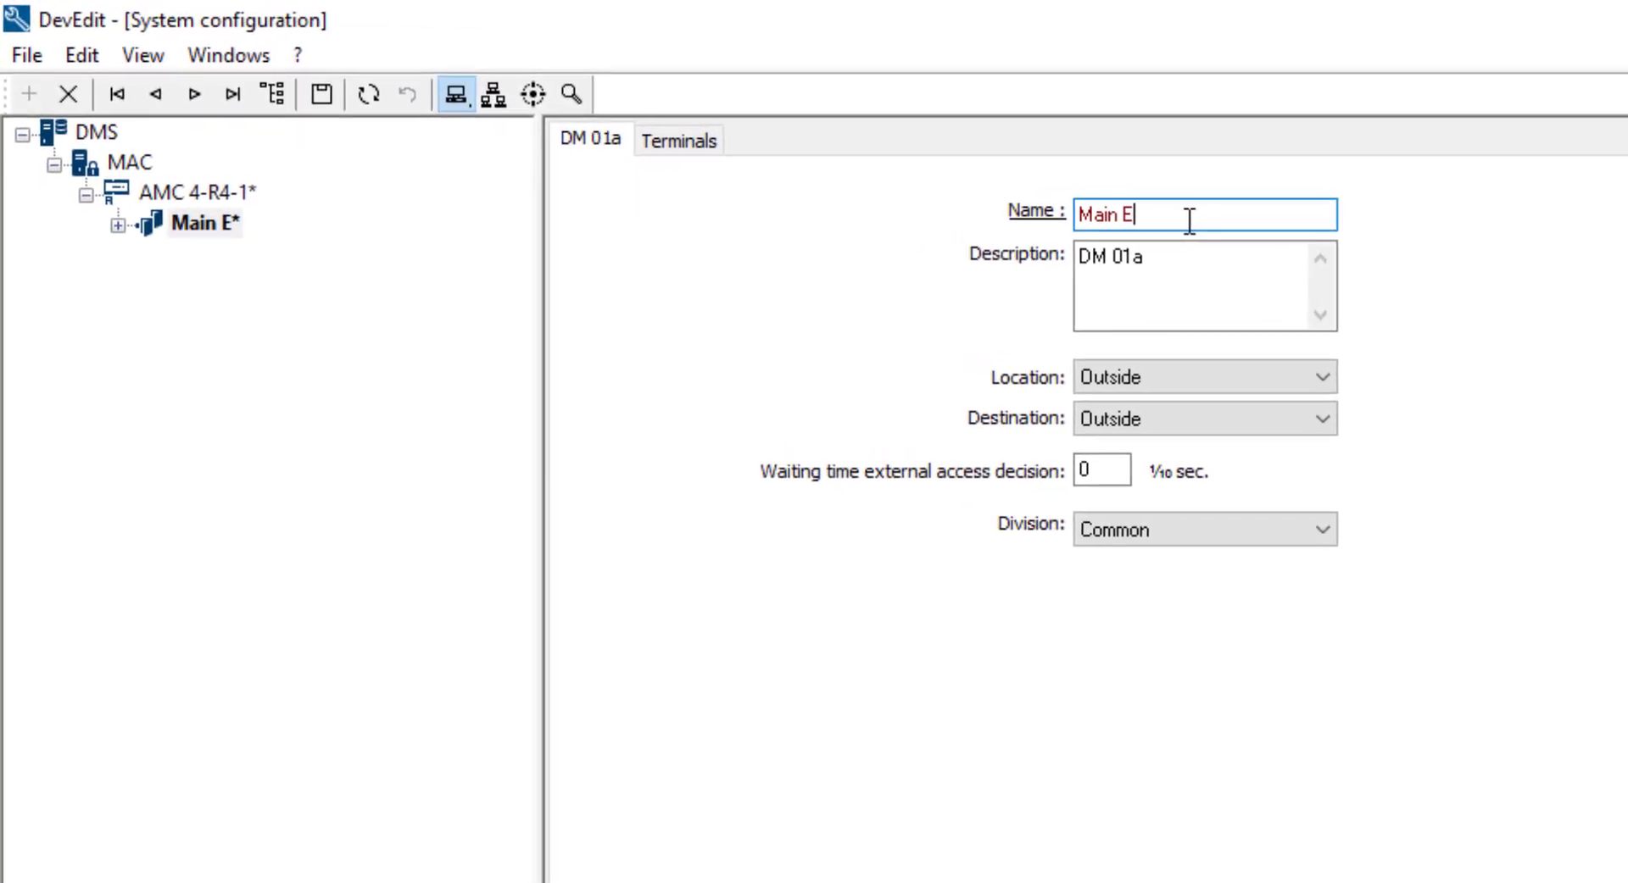
type("ntranc")
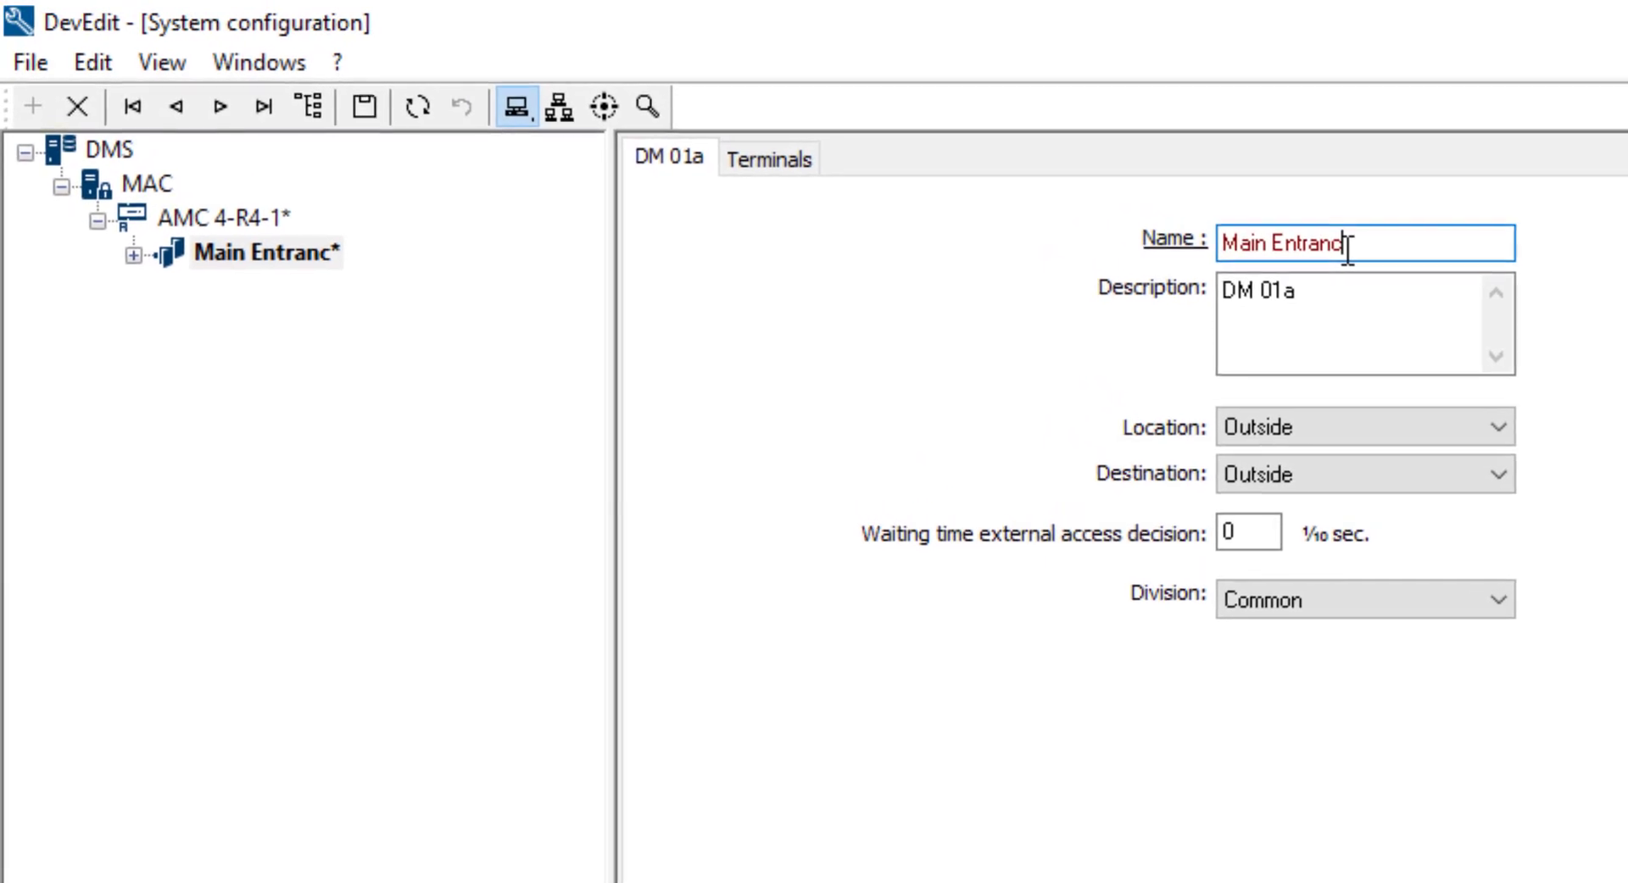
type("e")
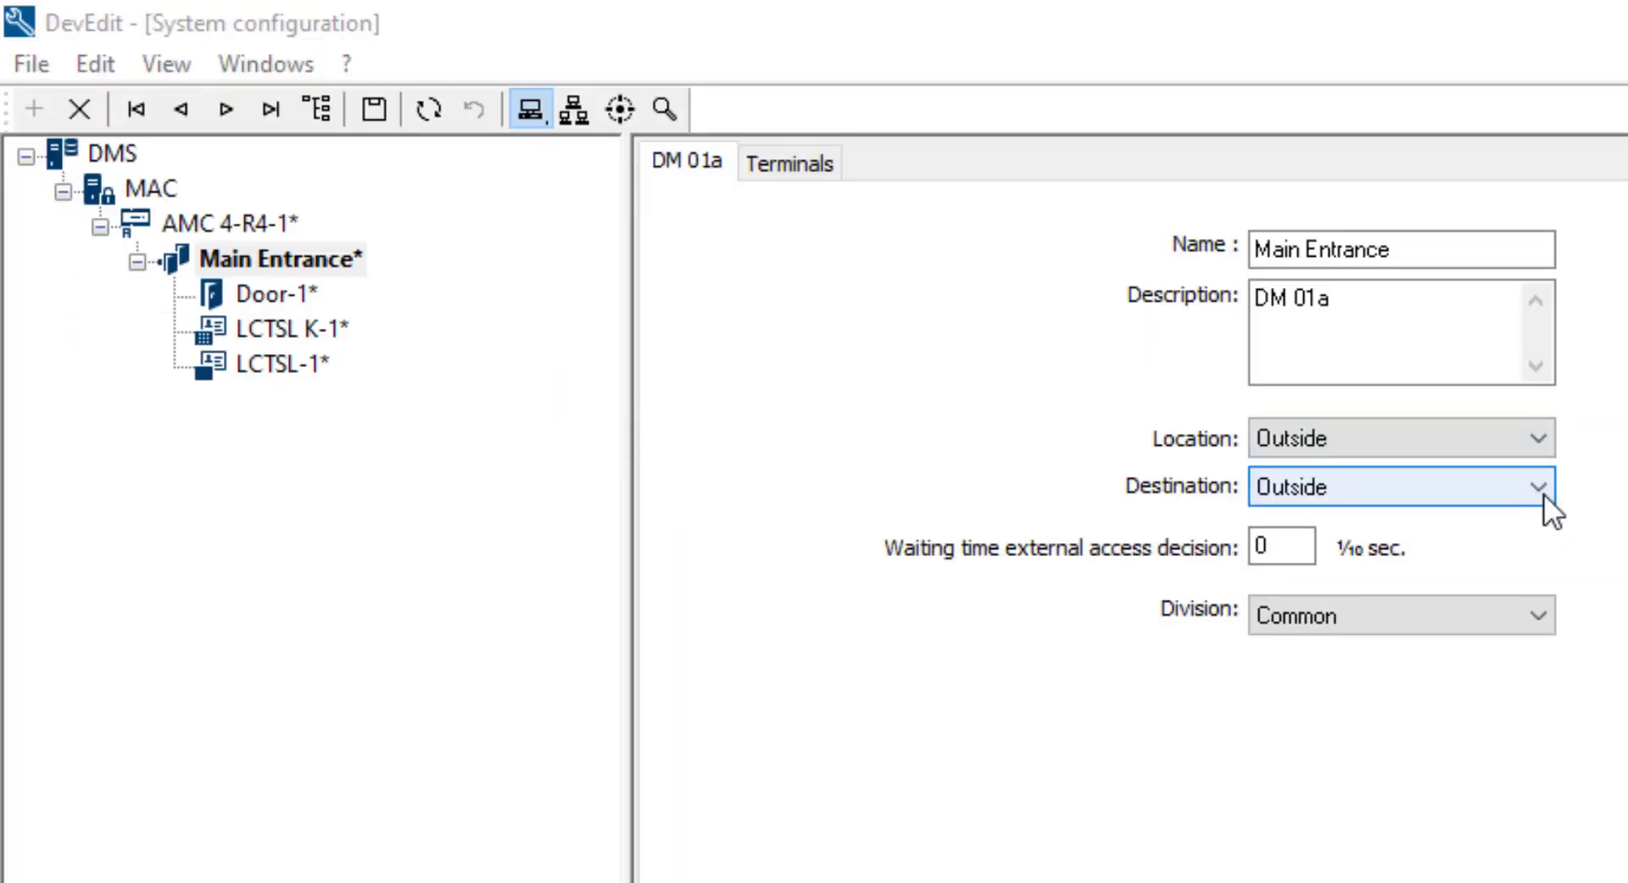
left_click(1543, 494)
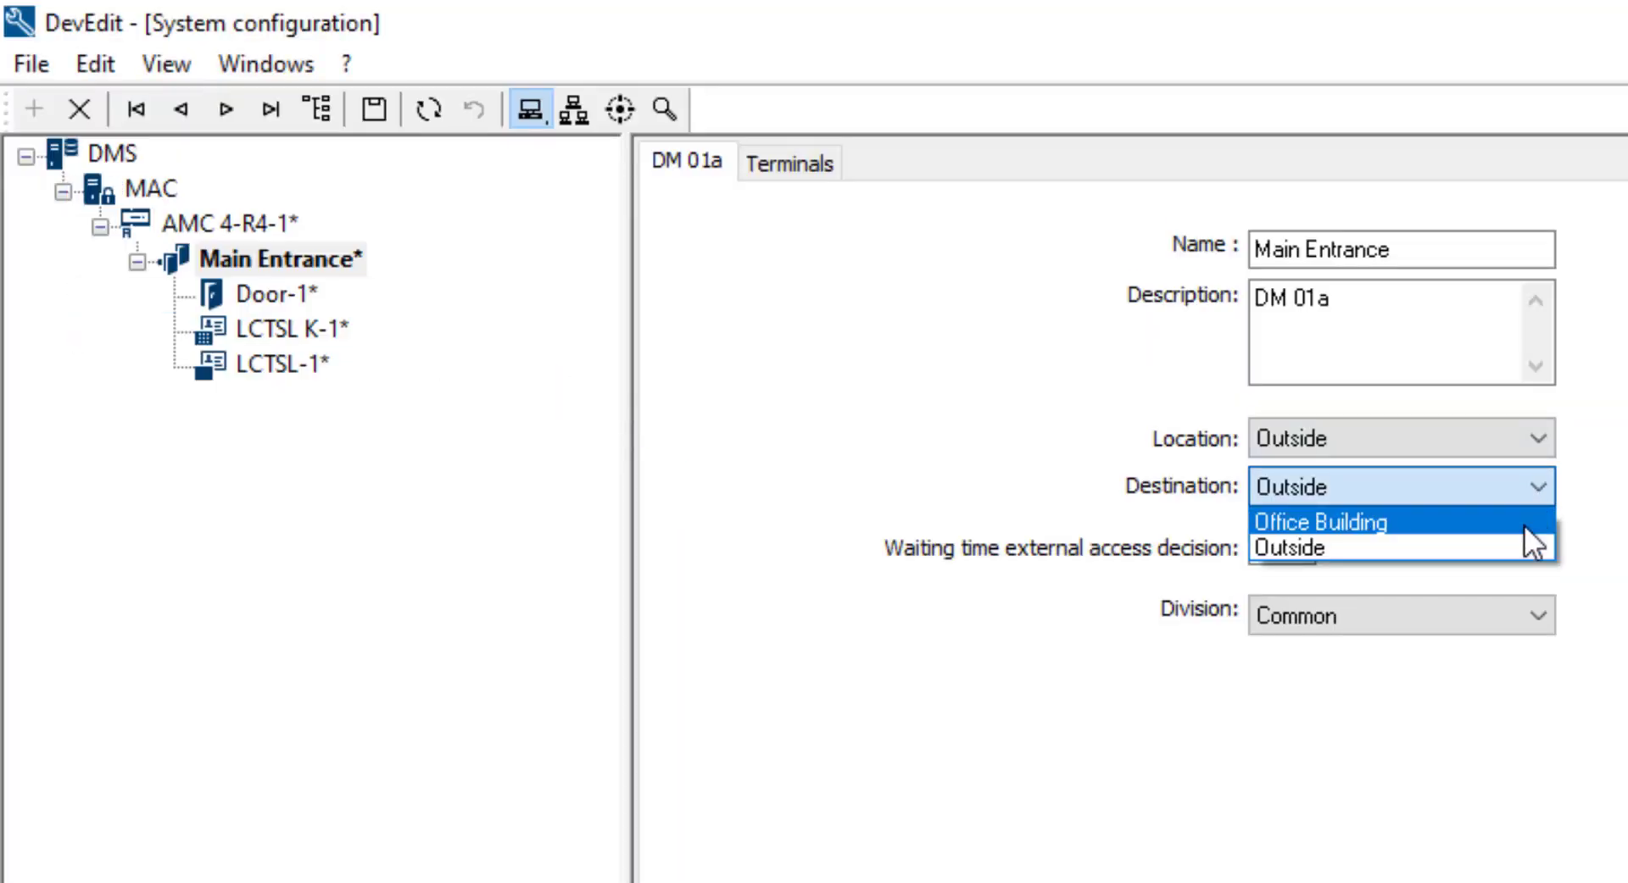
left_click(1524, 525)
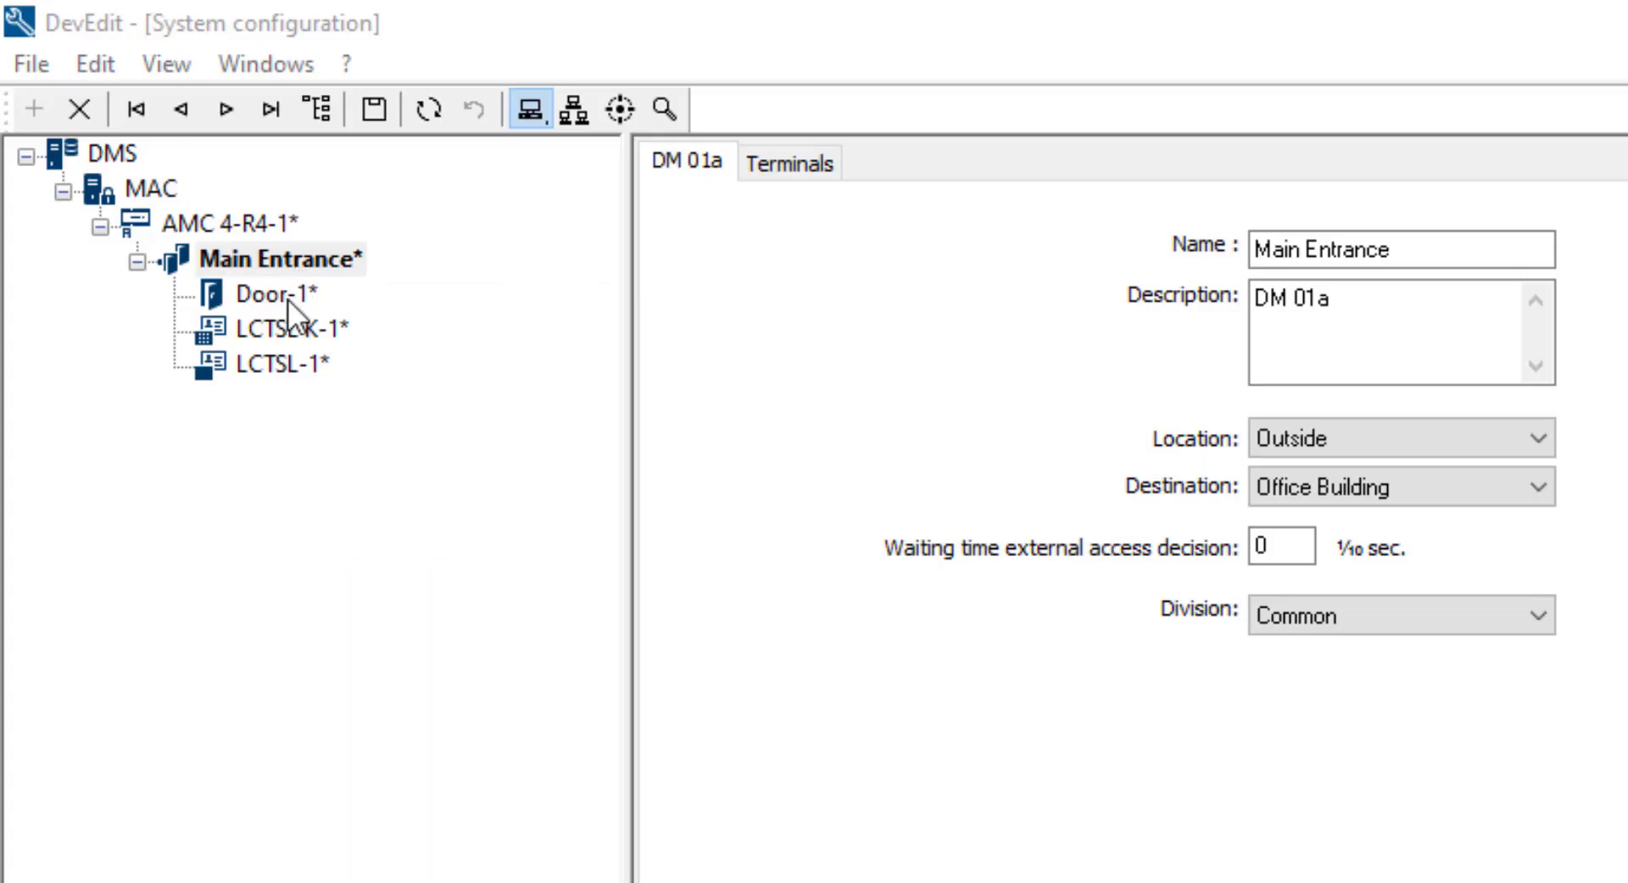
Step: Rename Door-1 to 'Main Door' and select the LCTSL K-1 reader
left_click(287, 299)
left_click(1171, 241)
key("BackSpace")
key("BackSpace")
key("BackSpace")
key("BackSpace")
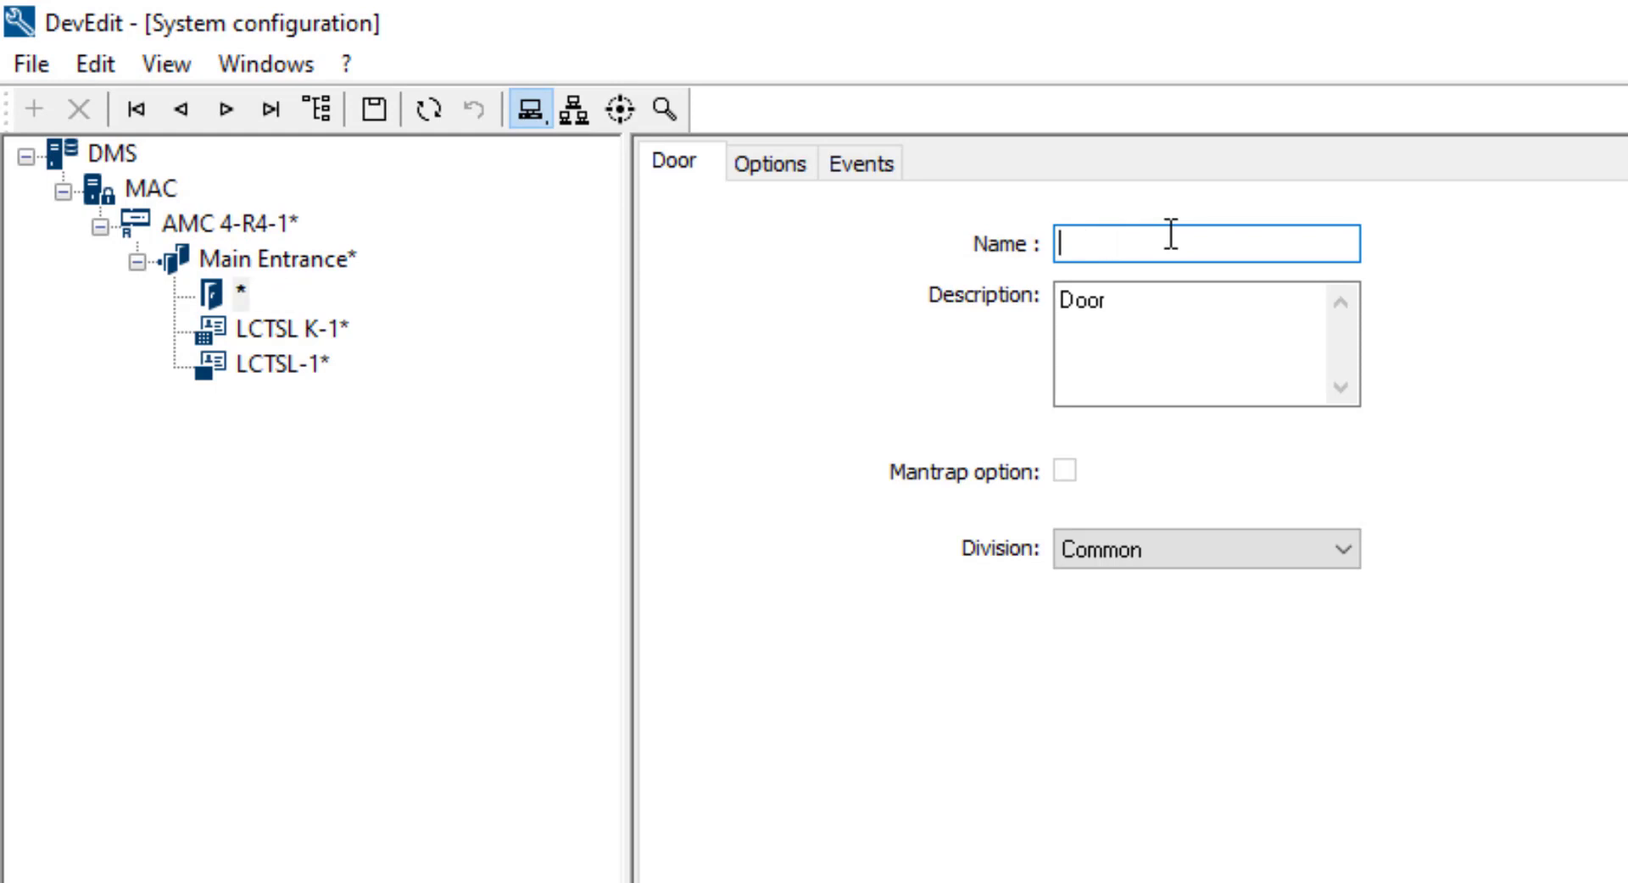
type("Main ")
type("Door")
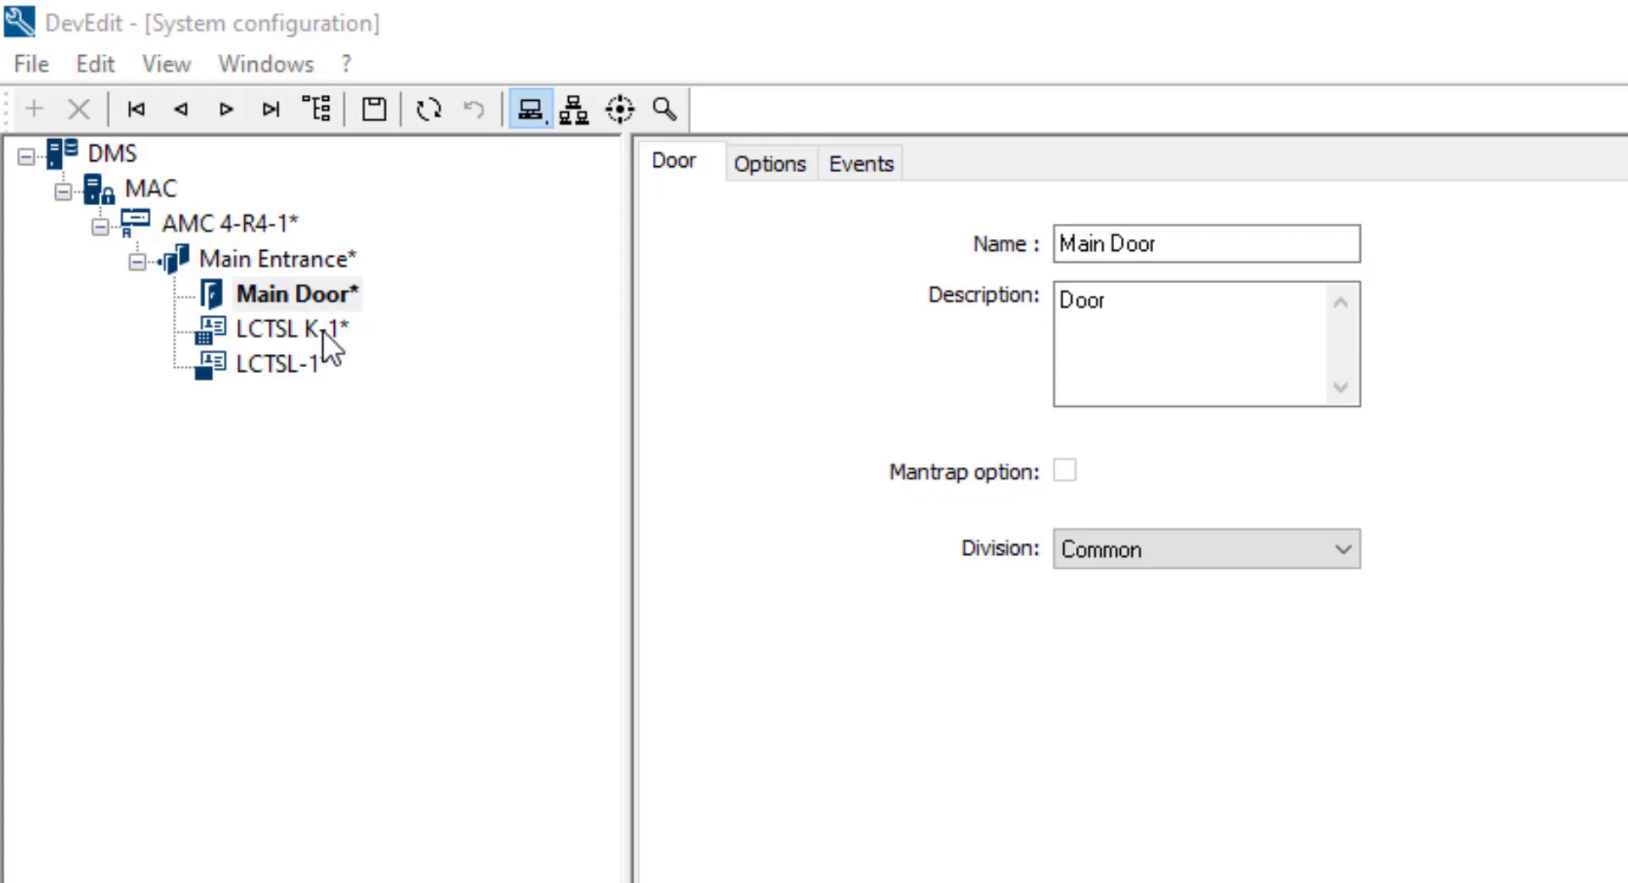
left_click(322, 329)
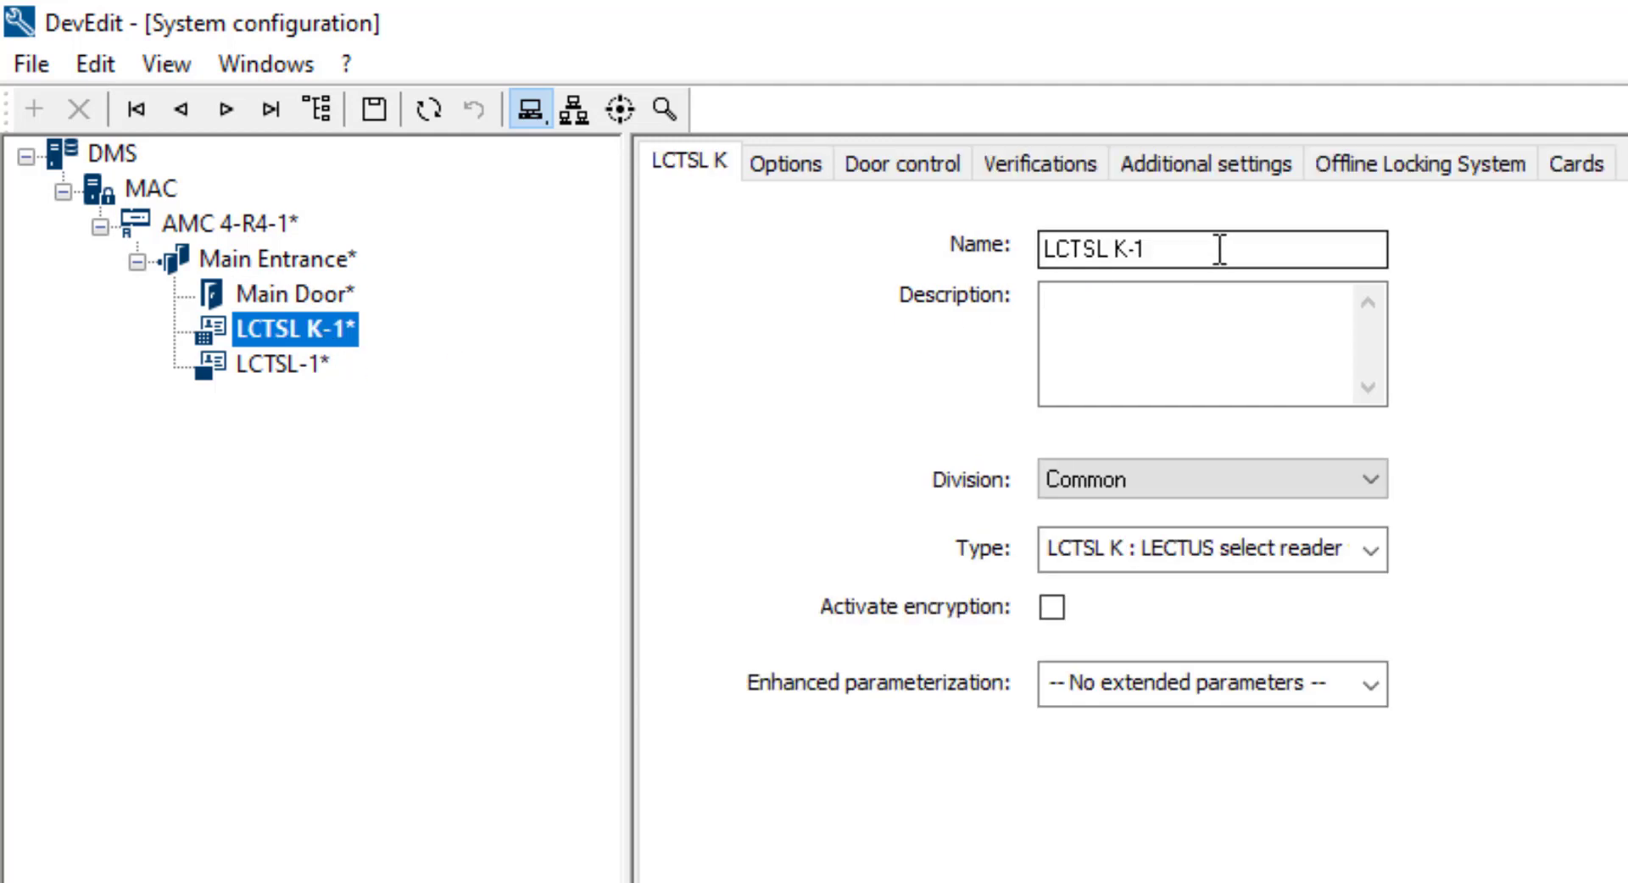
Step: Rename the keypad reader 'Outside-In', keep type LCTSL K, and set PIN code required to 1
left_click_drag(1122, 253, 877, 257)
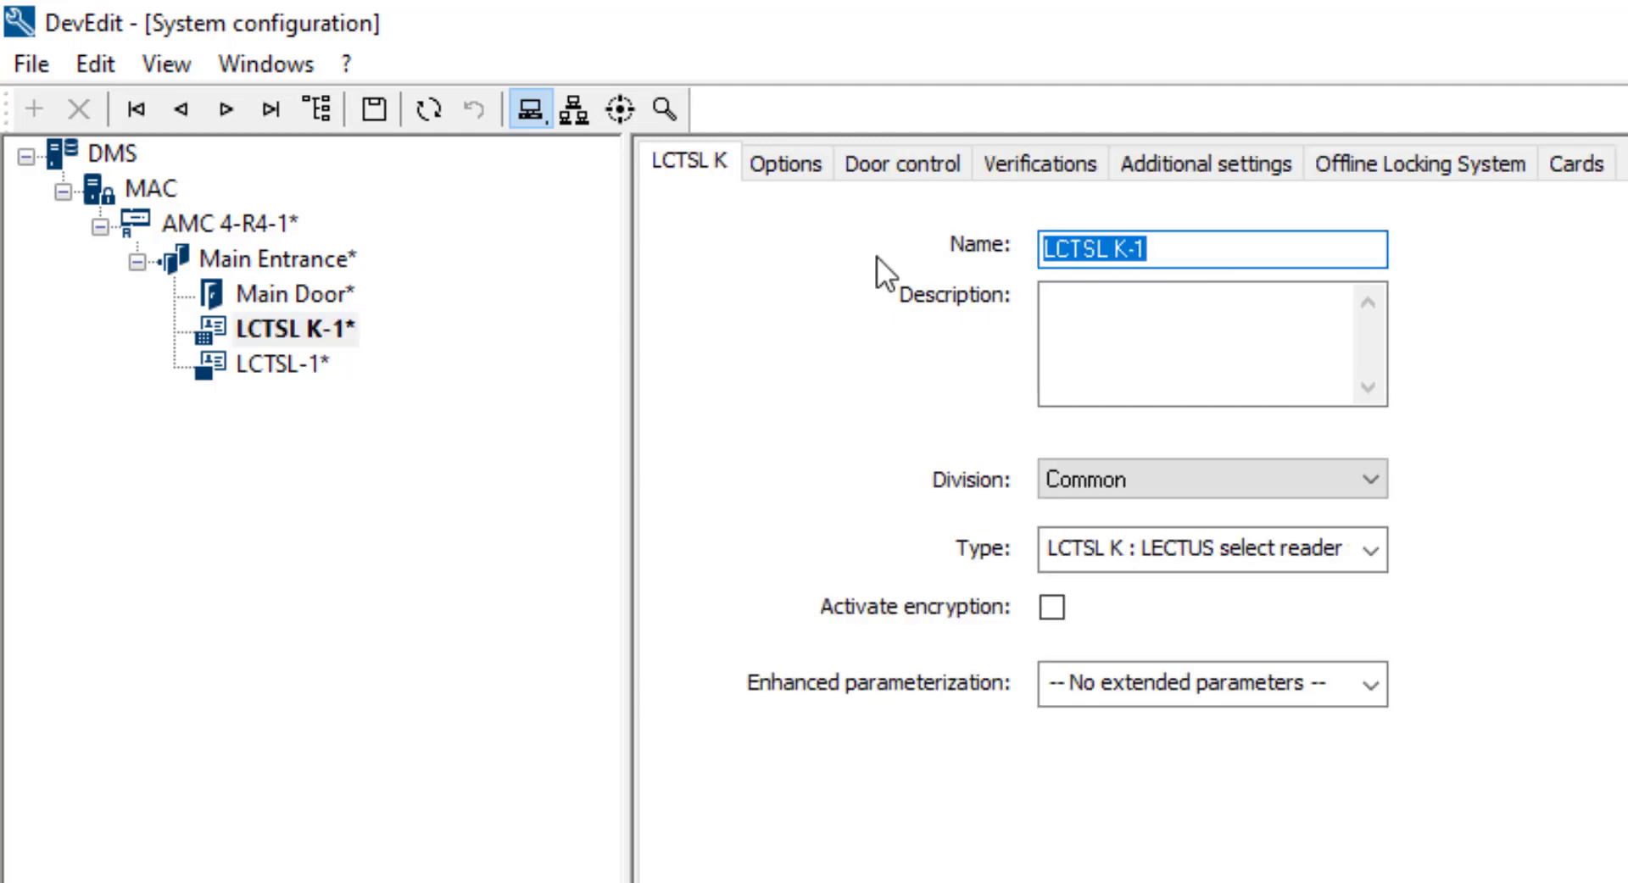
type("Outside-")
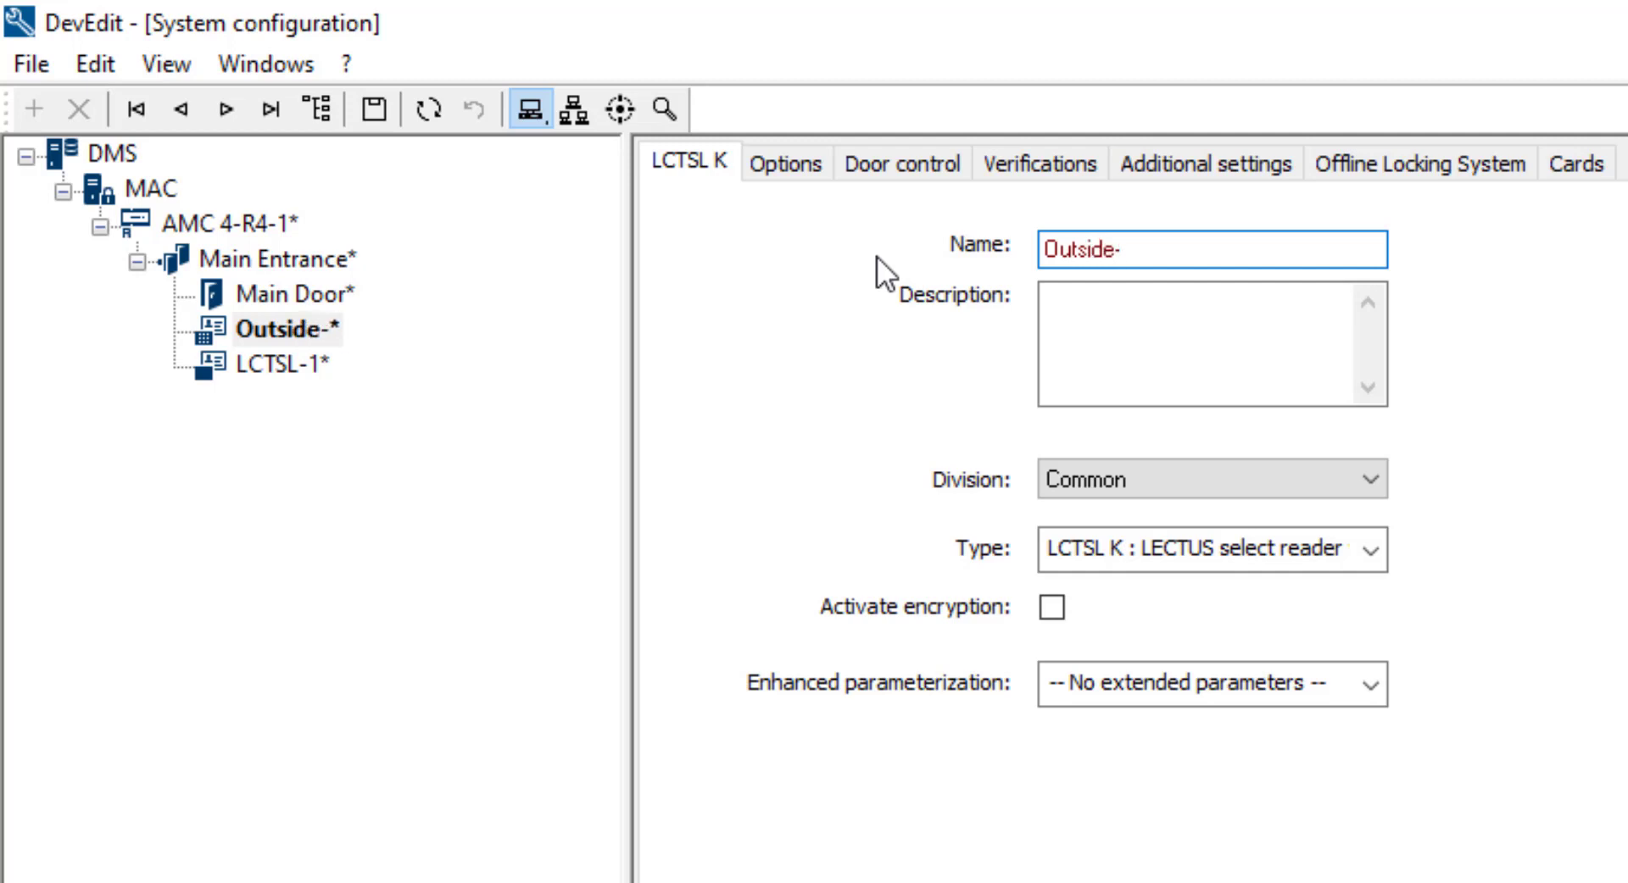
type("In")
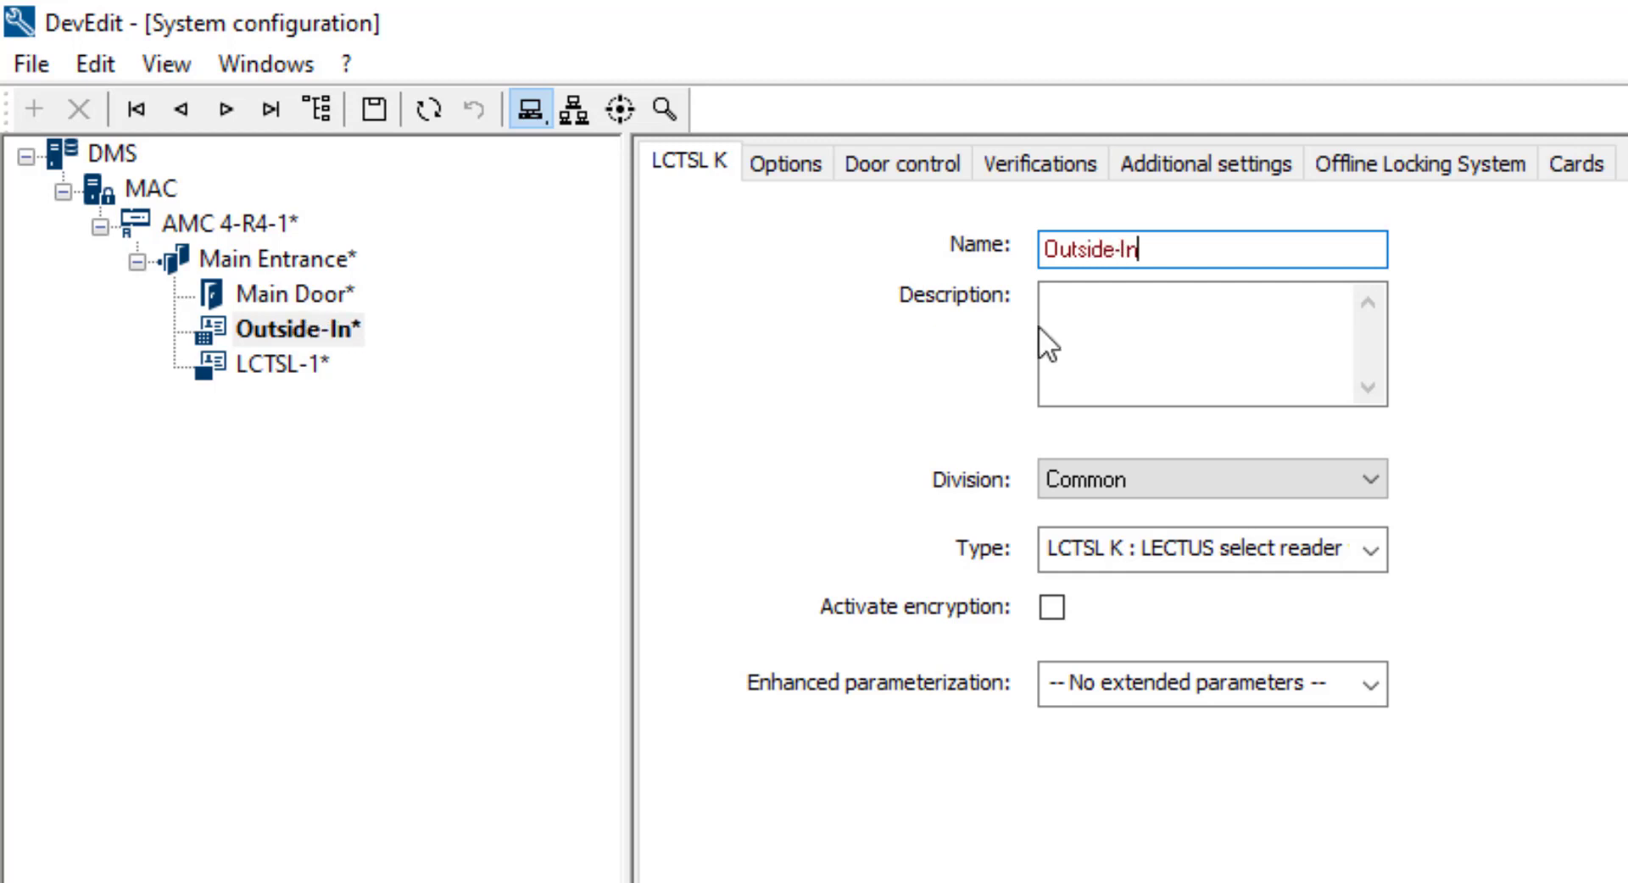
left_click(1374, 555)
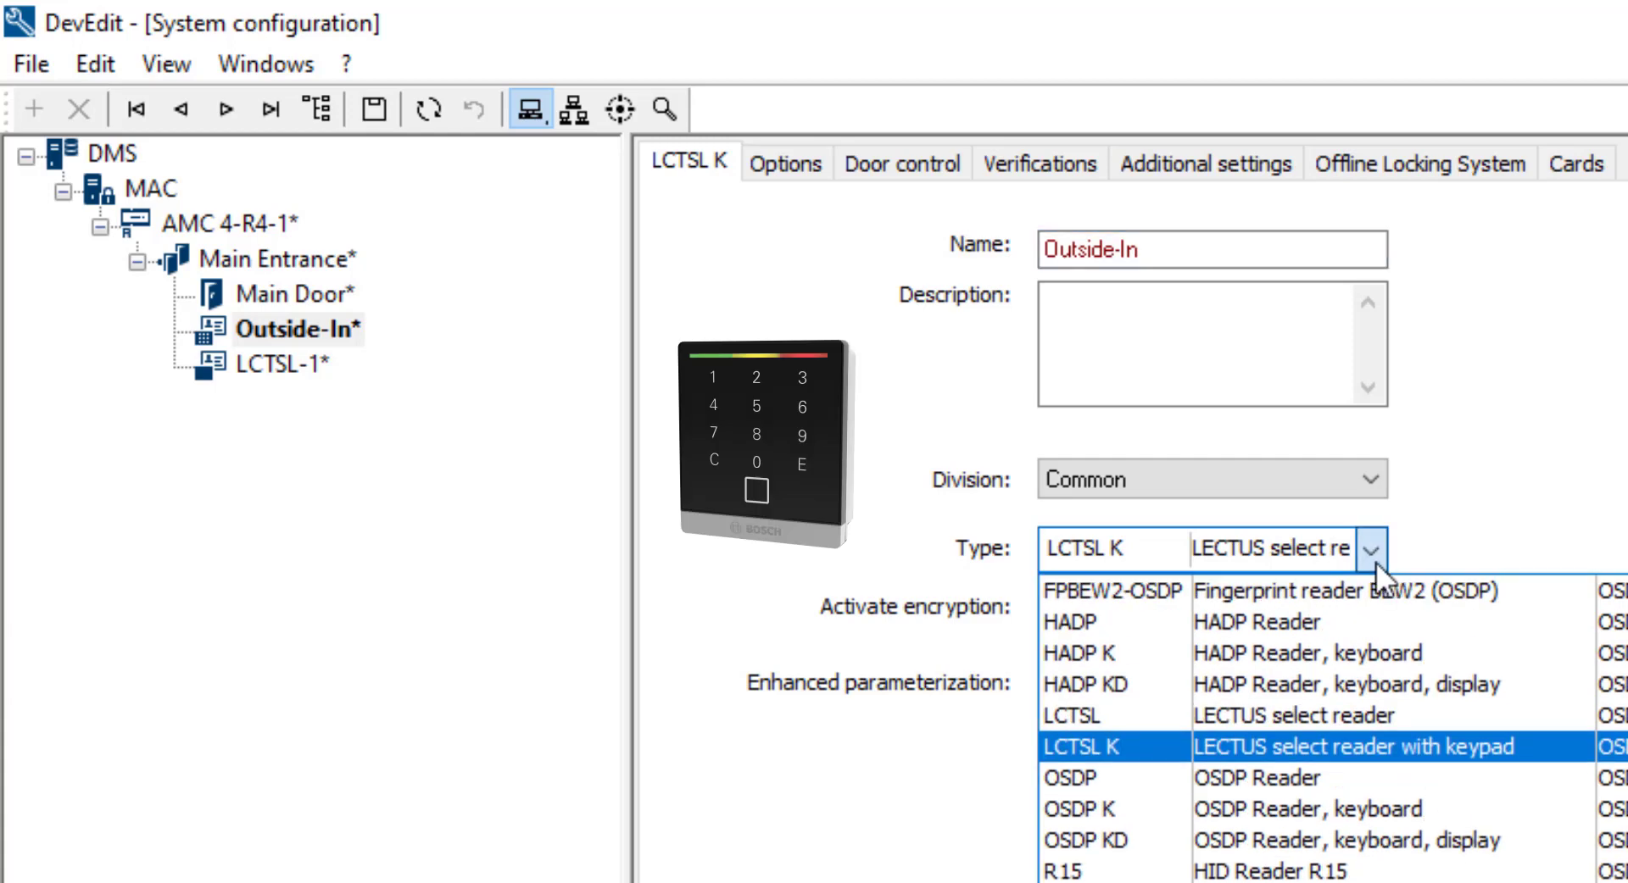
left_click(1374, 560)
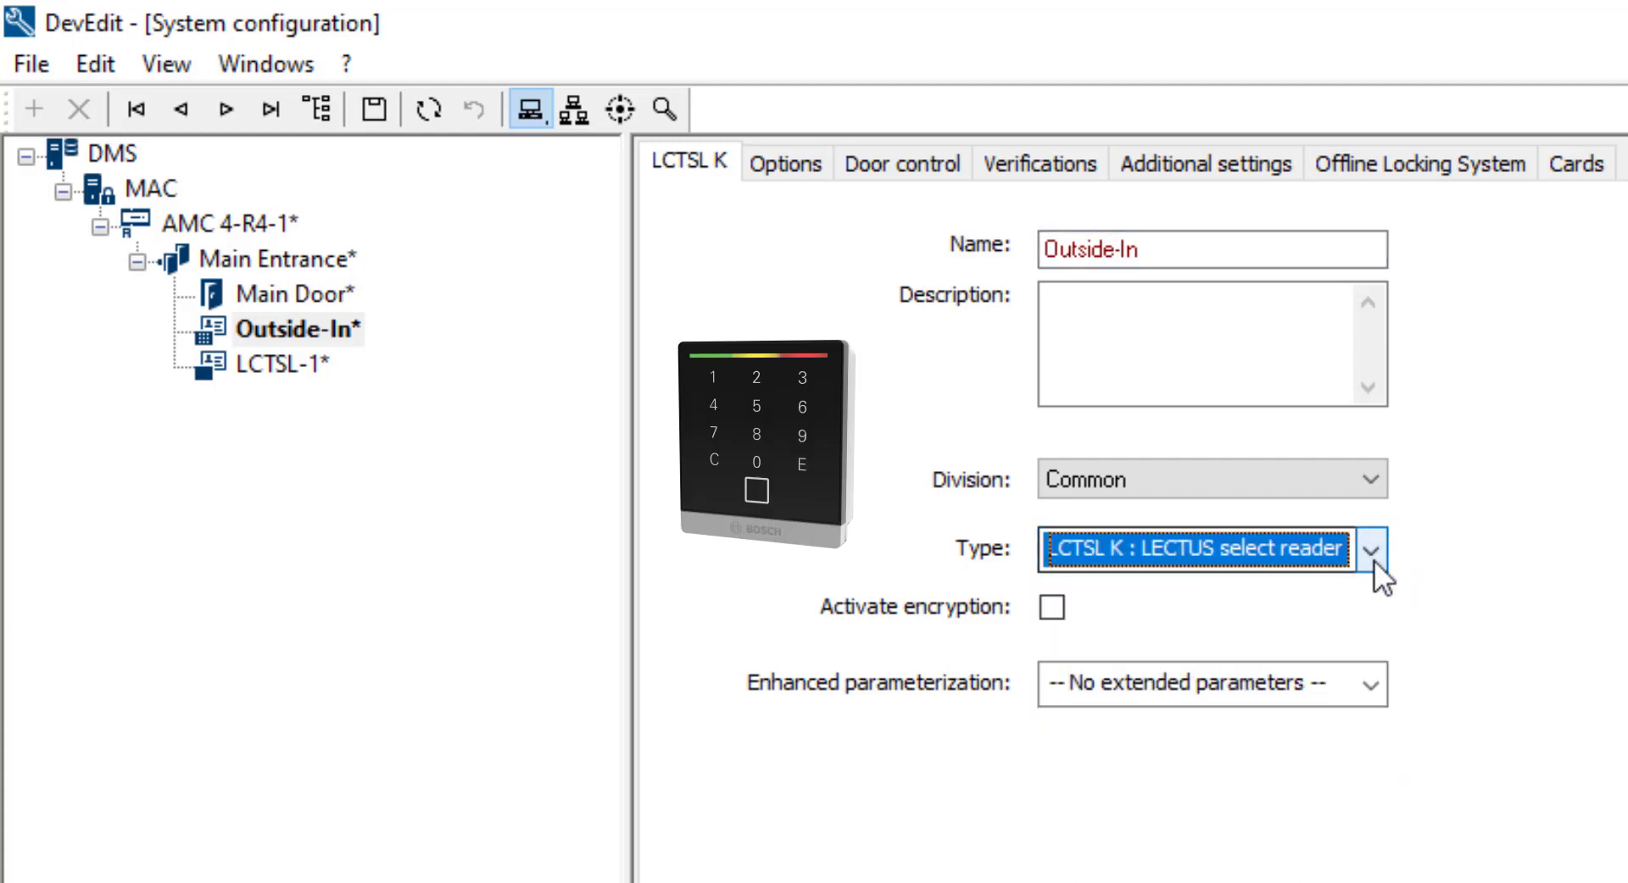
left_click(763, 174)
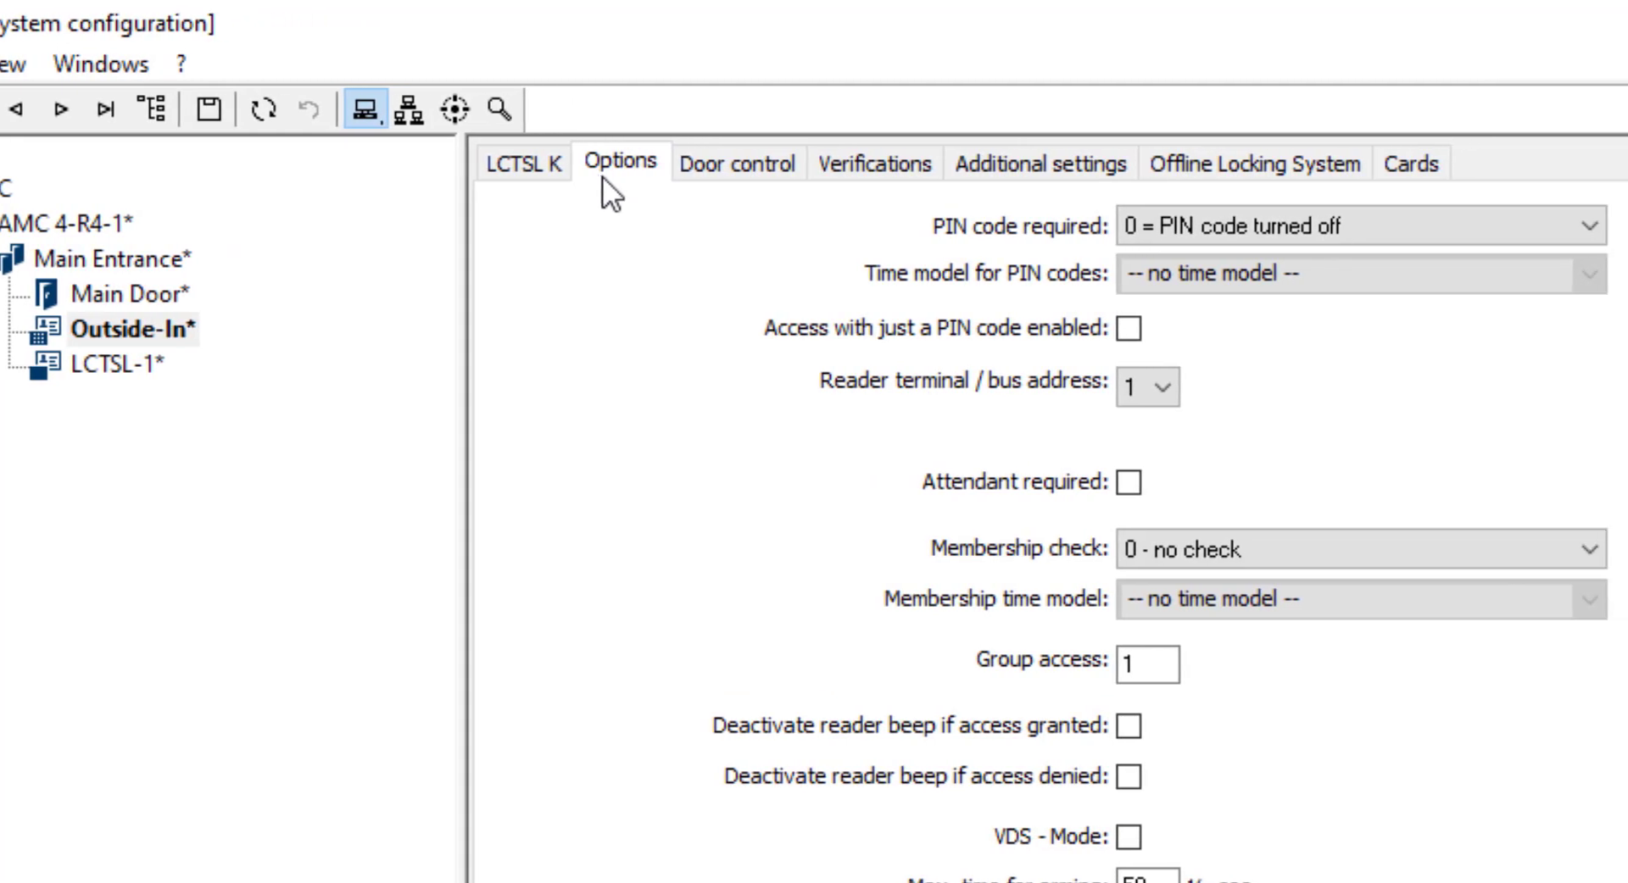
left_click(1590, 225)
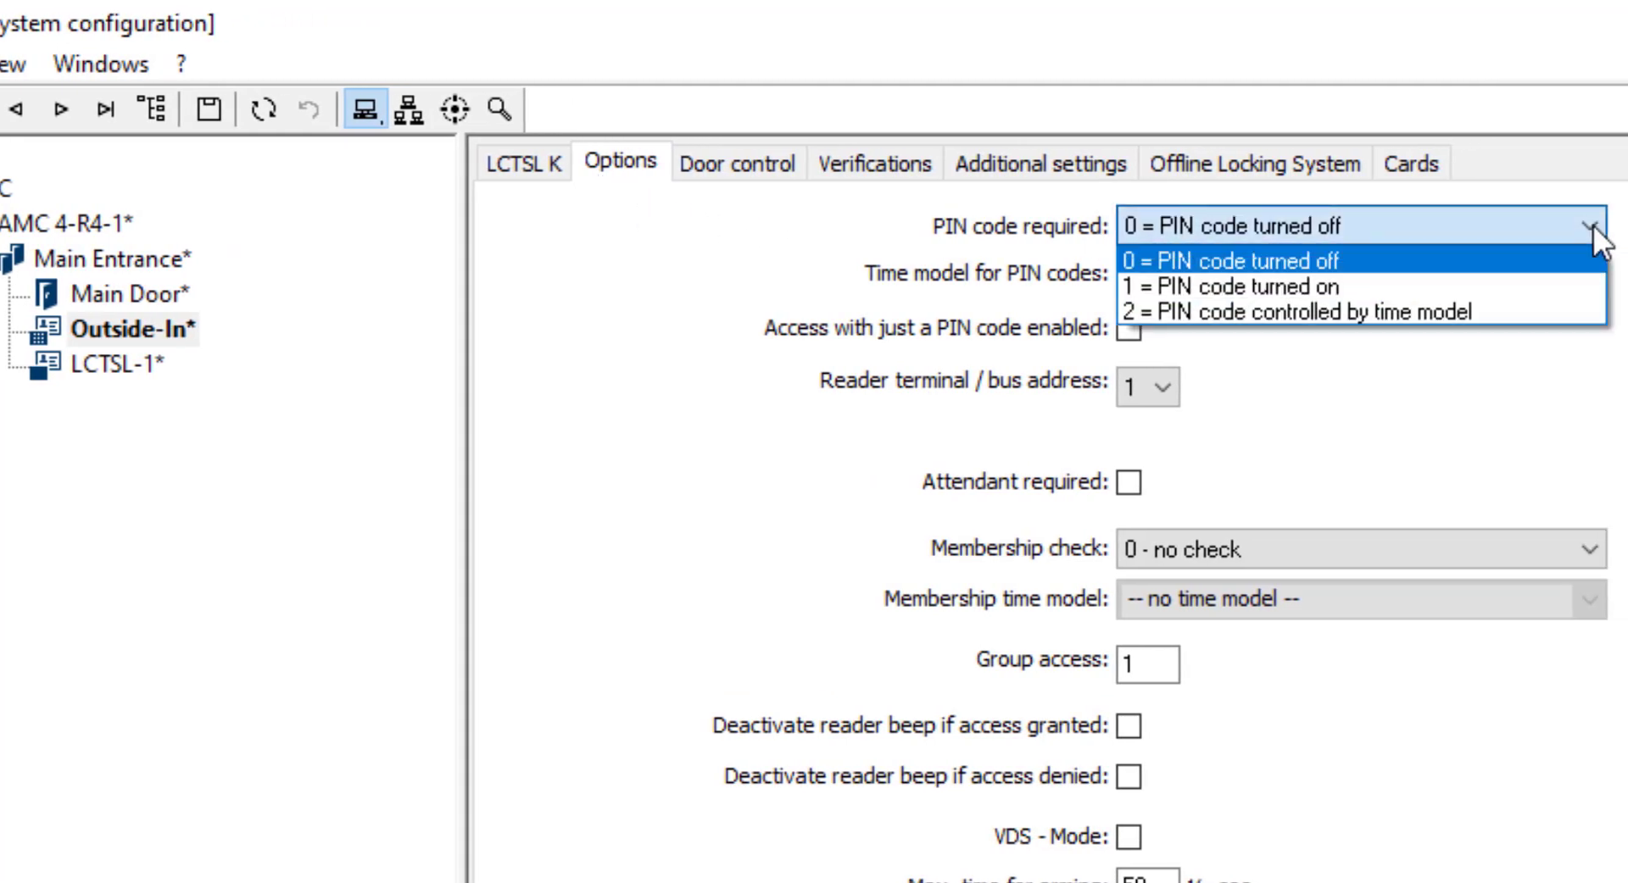
left_click(1517, 288)
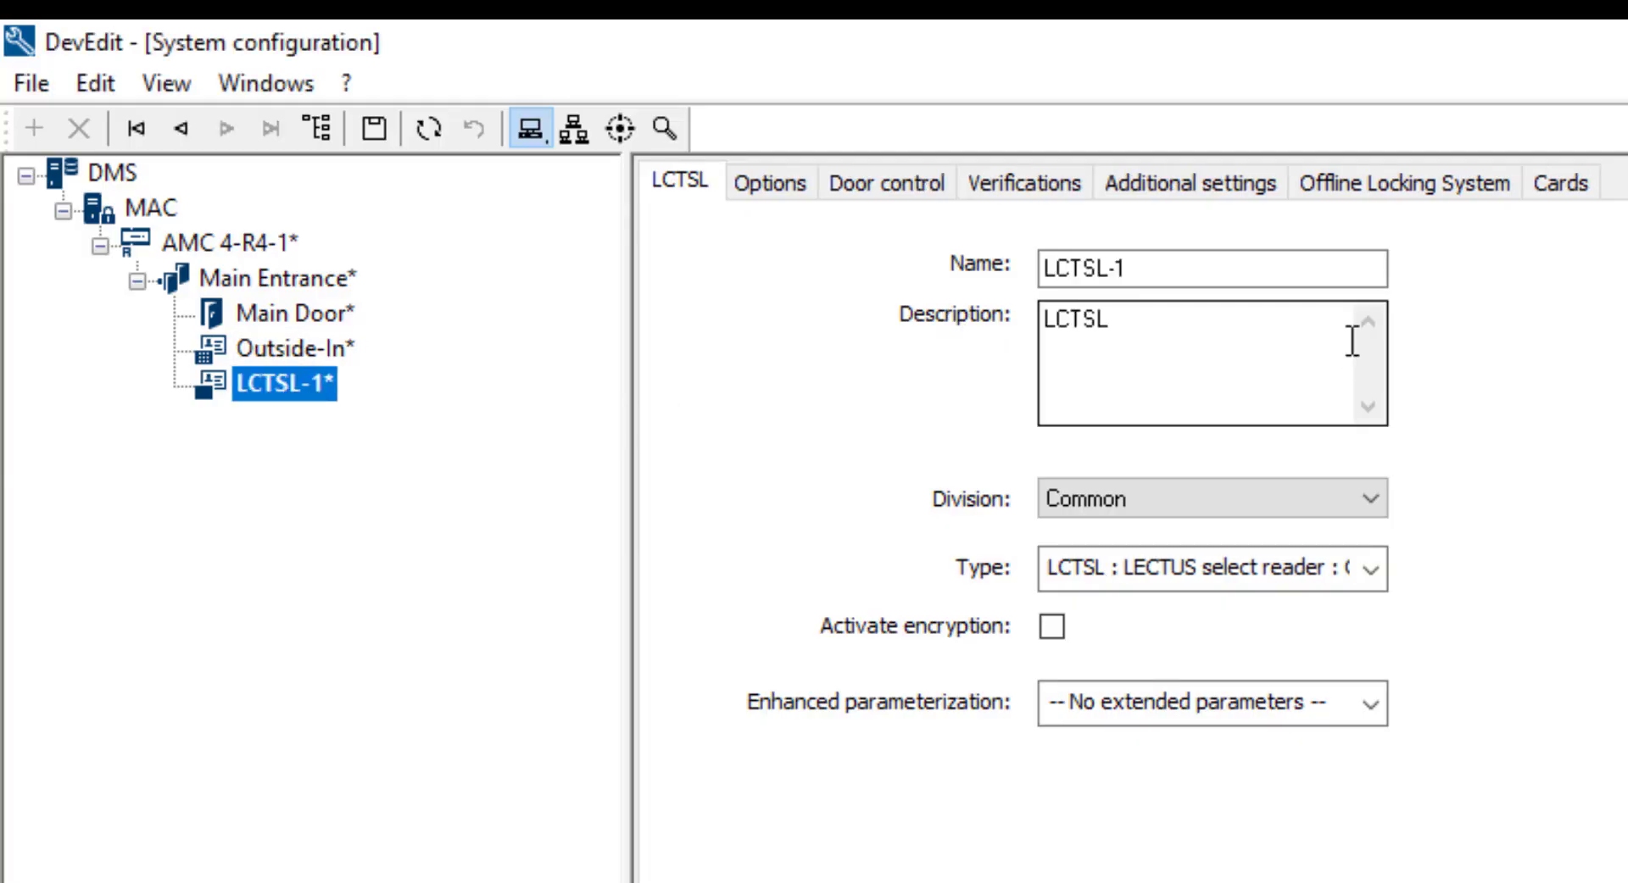
Step: Rename the LCTSL-1 reader to 'Inside-Out' and check its reader type
left_click(1165, 267)
key("BackSpace")
key("BackSpace")
key("BackSpace")
key("BackSpace")
key("BackSpace")
key("BackSpace")
type("Inside-Out")
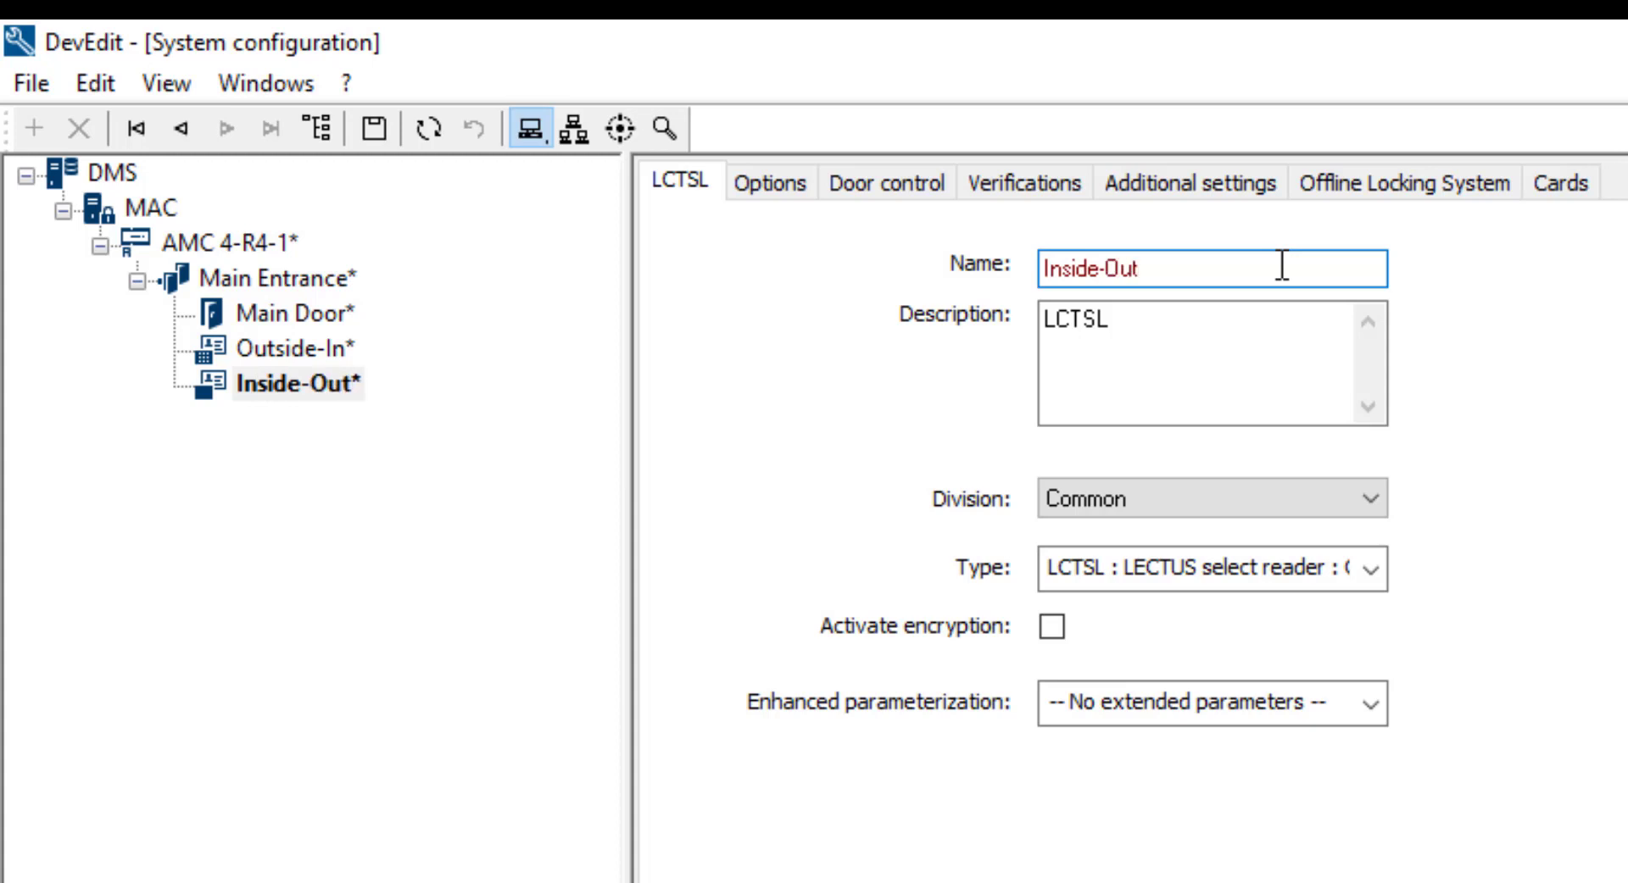
left_click(1370, 569)
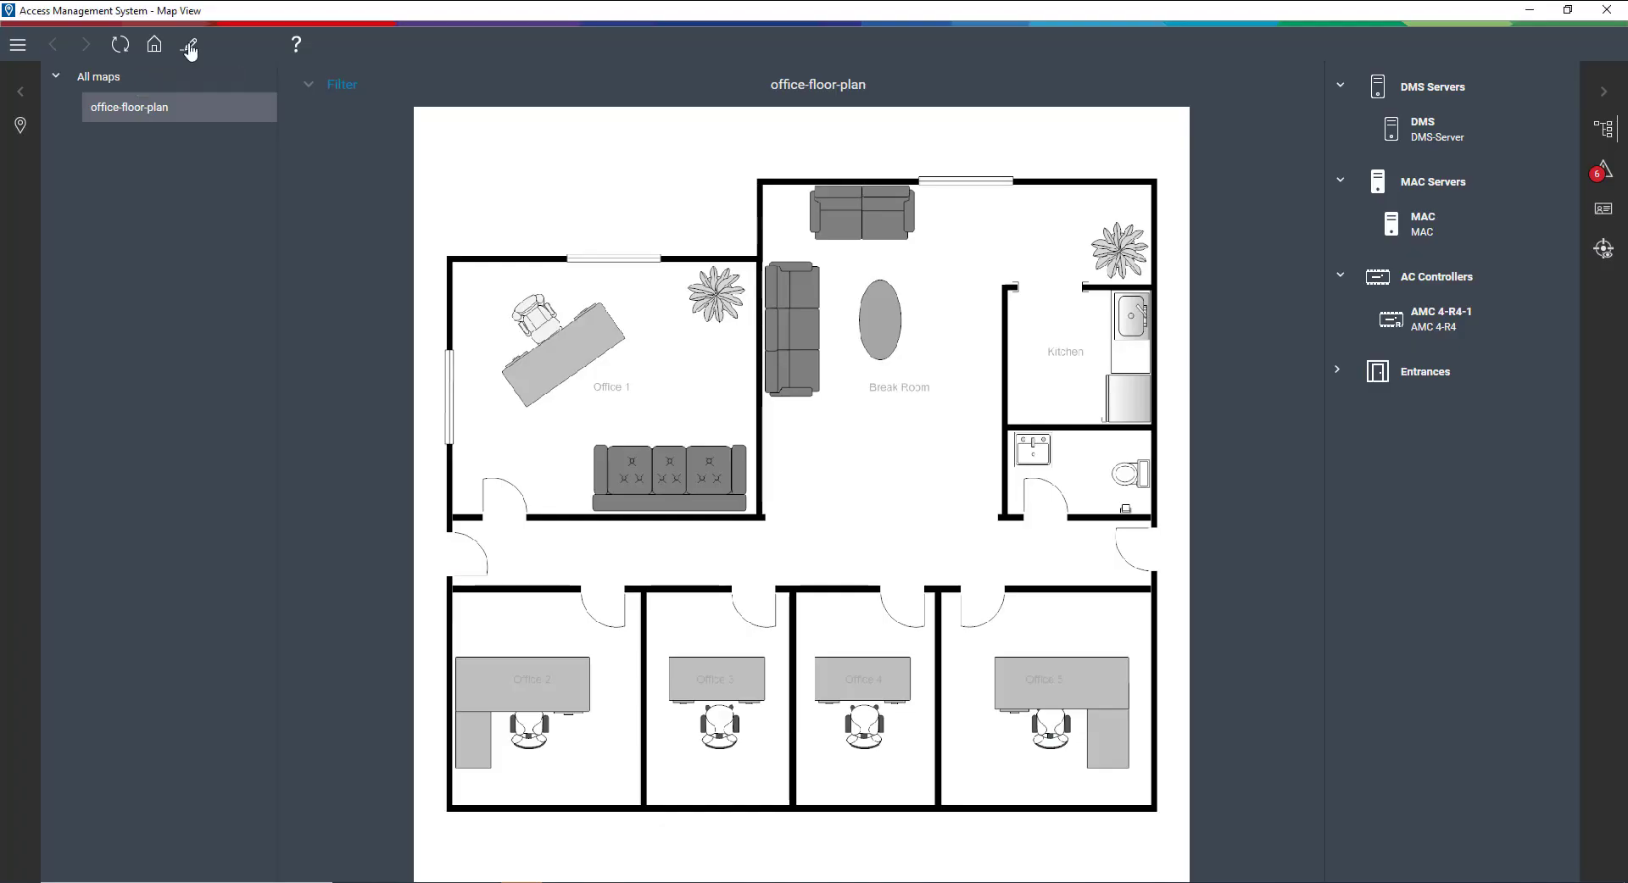
Step: Enable map edit mode and expand Entrances > Main Entrance to show its three devices
left_click(190, 48)
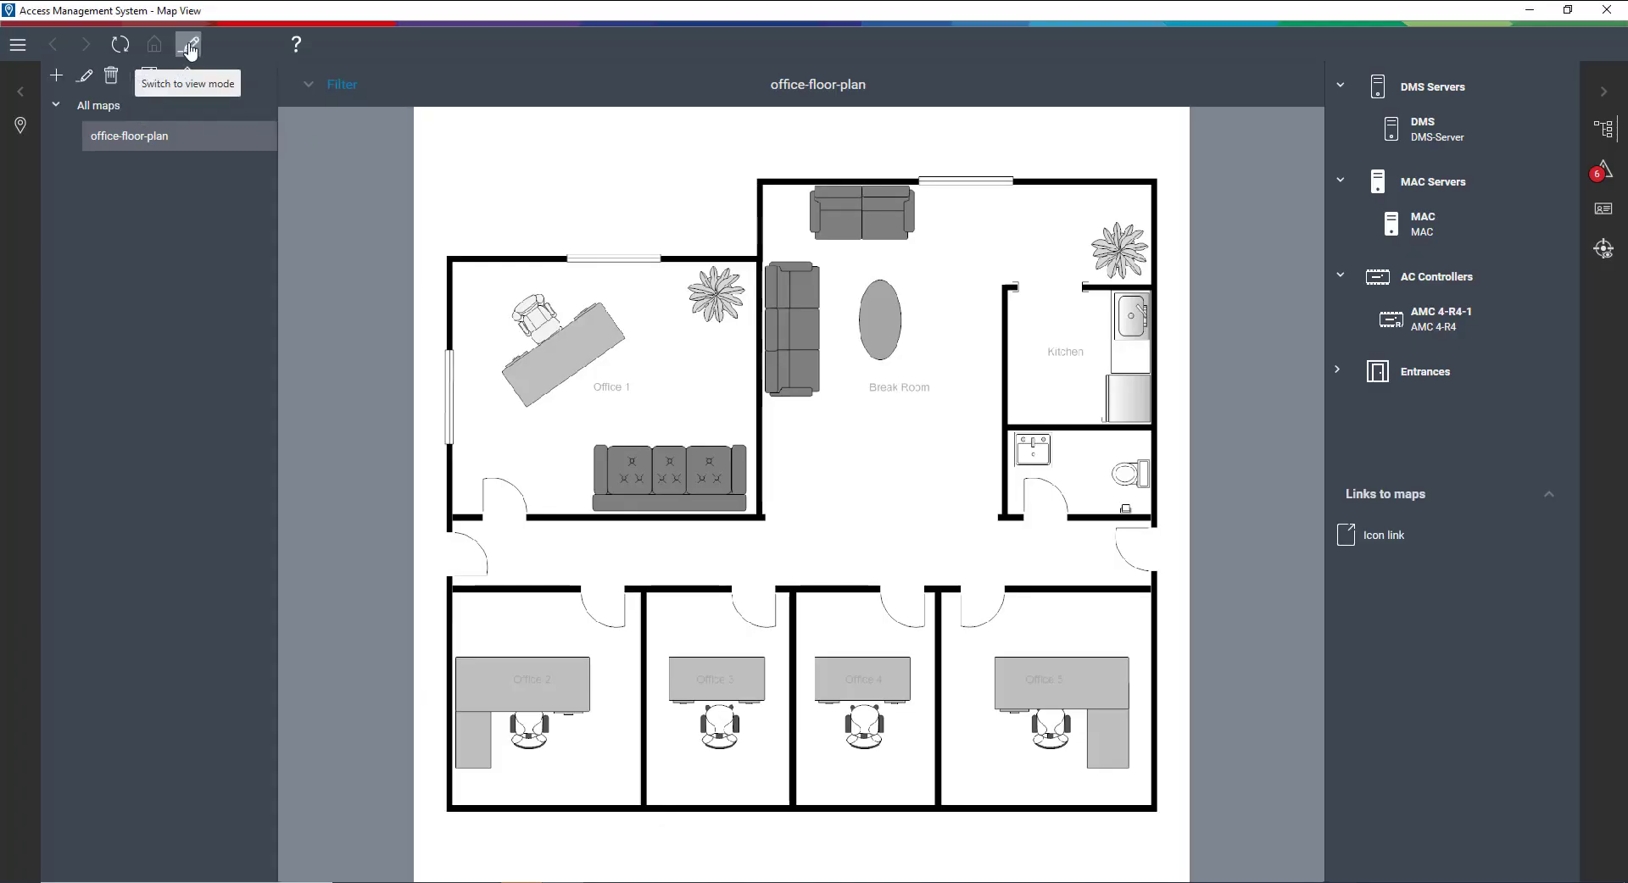
left_click(1339, 373)
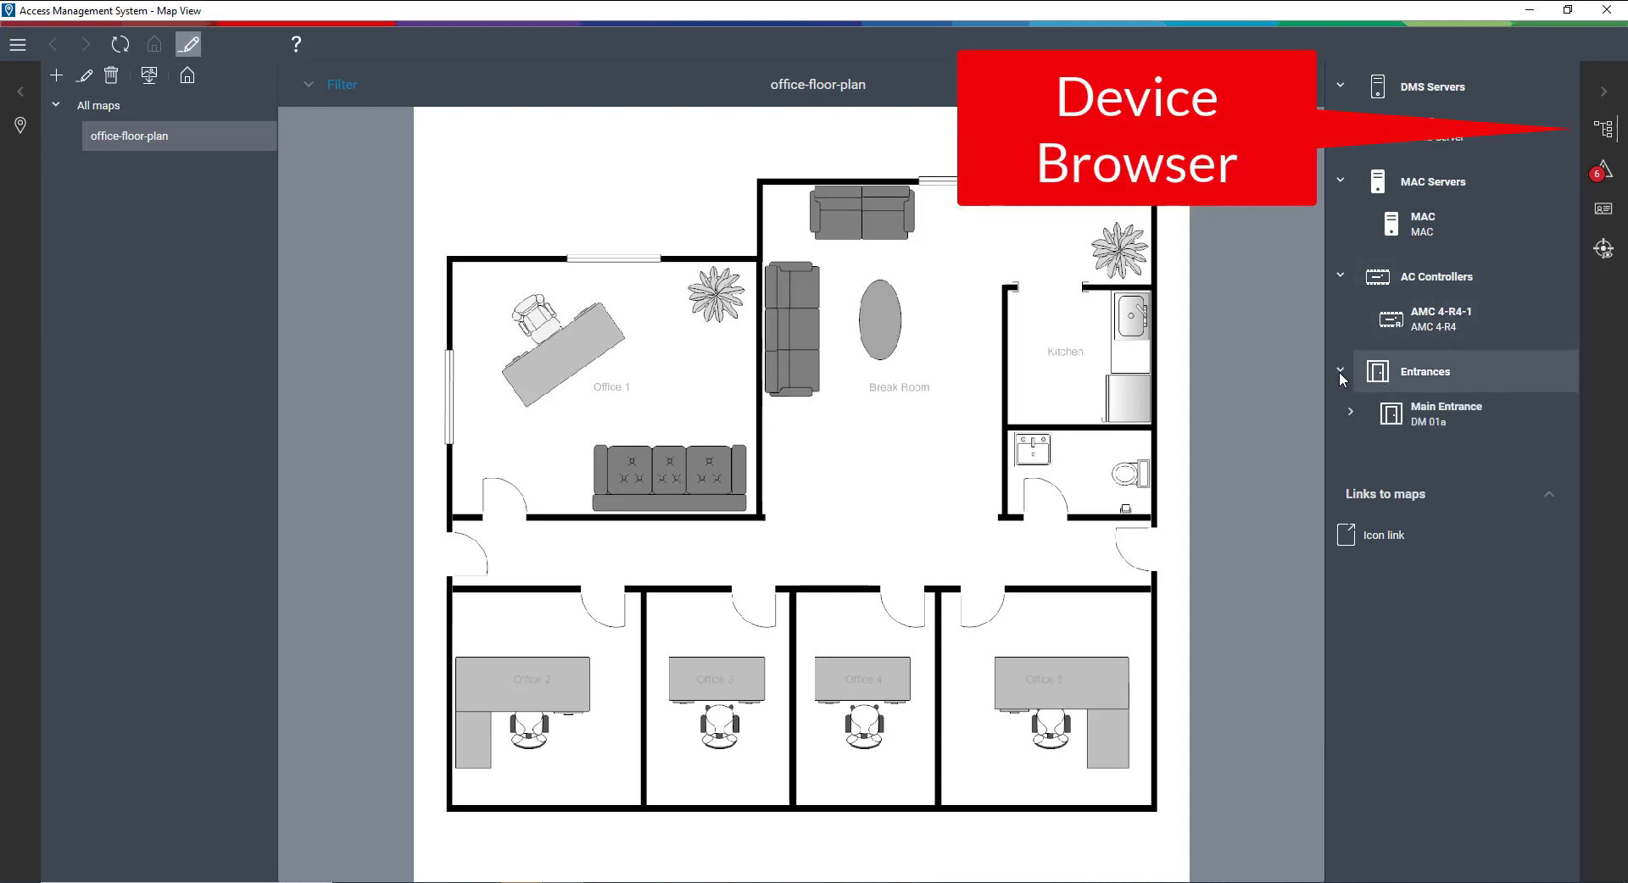
left_click(1352, 412)
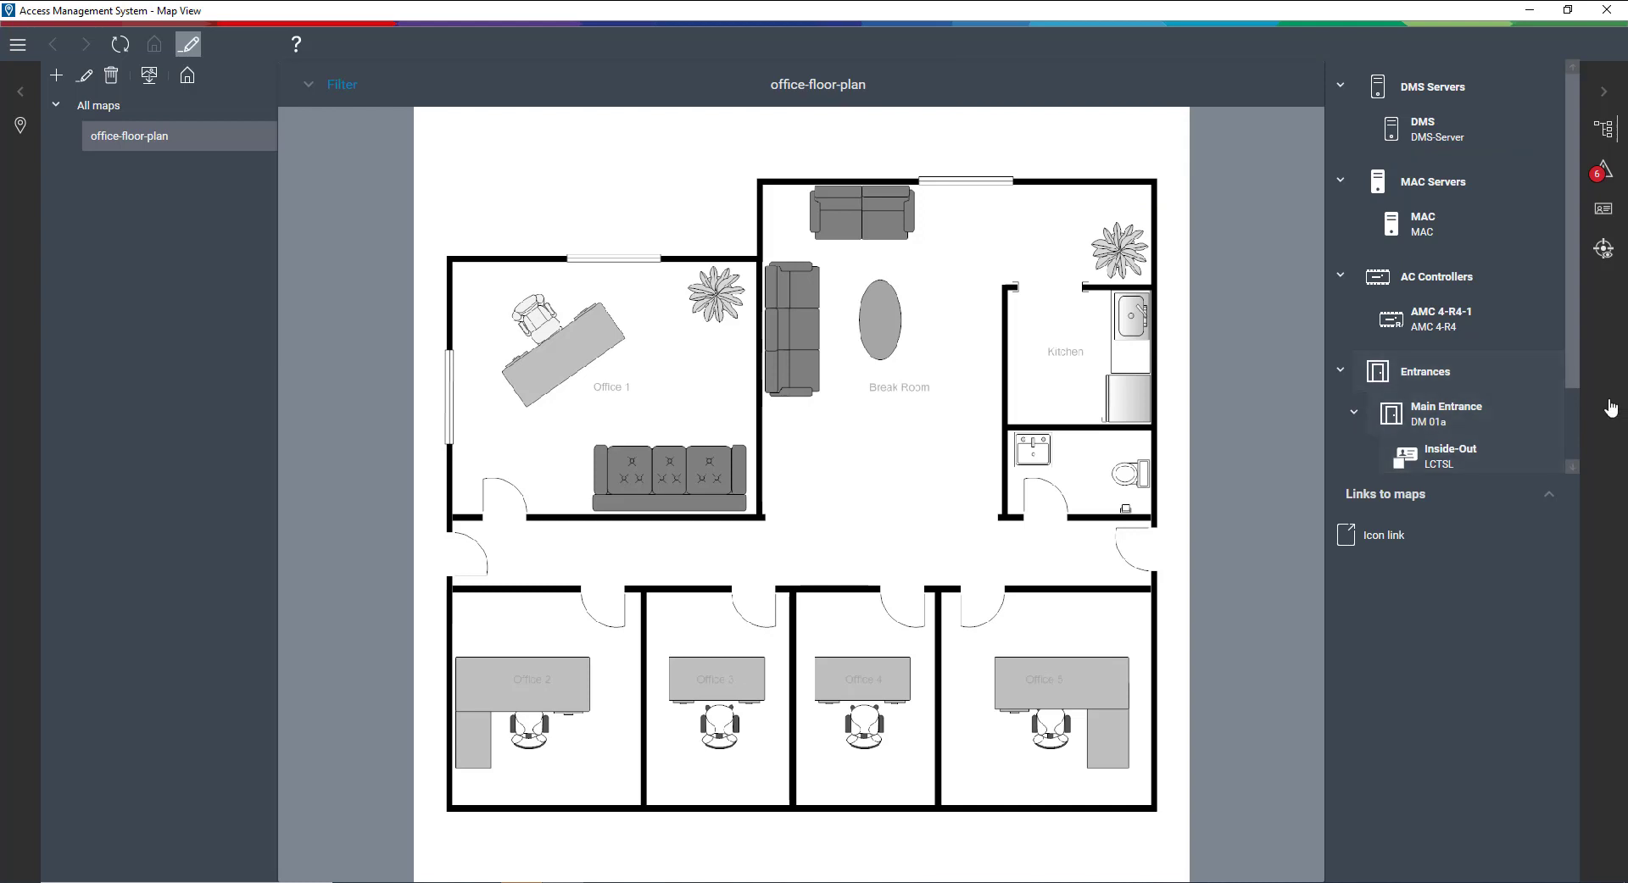
left_click_drag(1570, 365, 1572, 475)
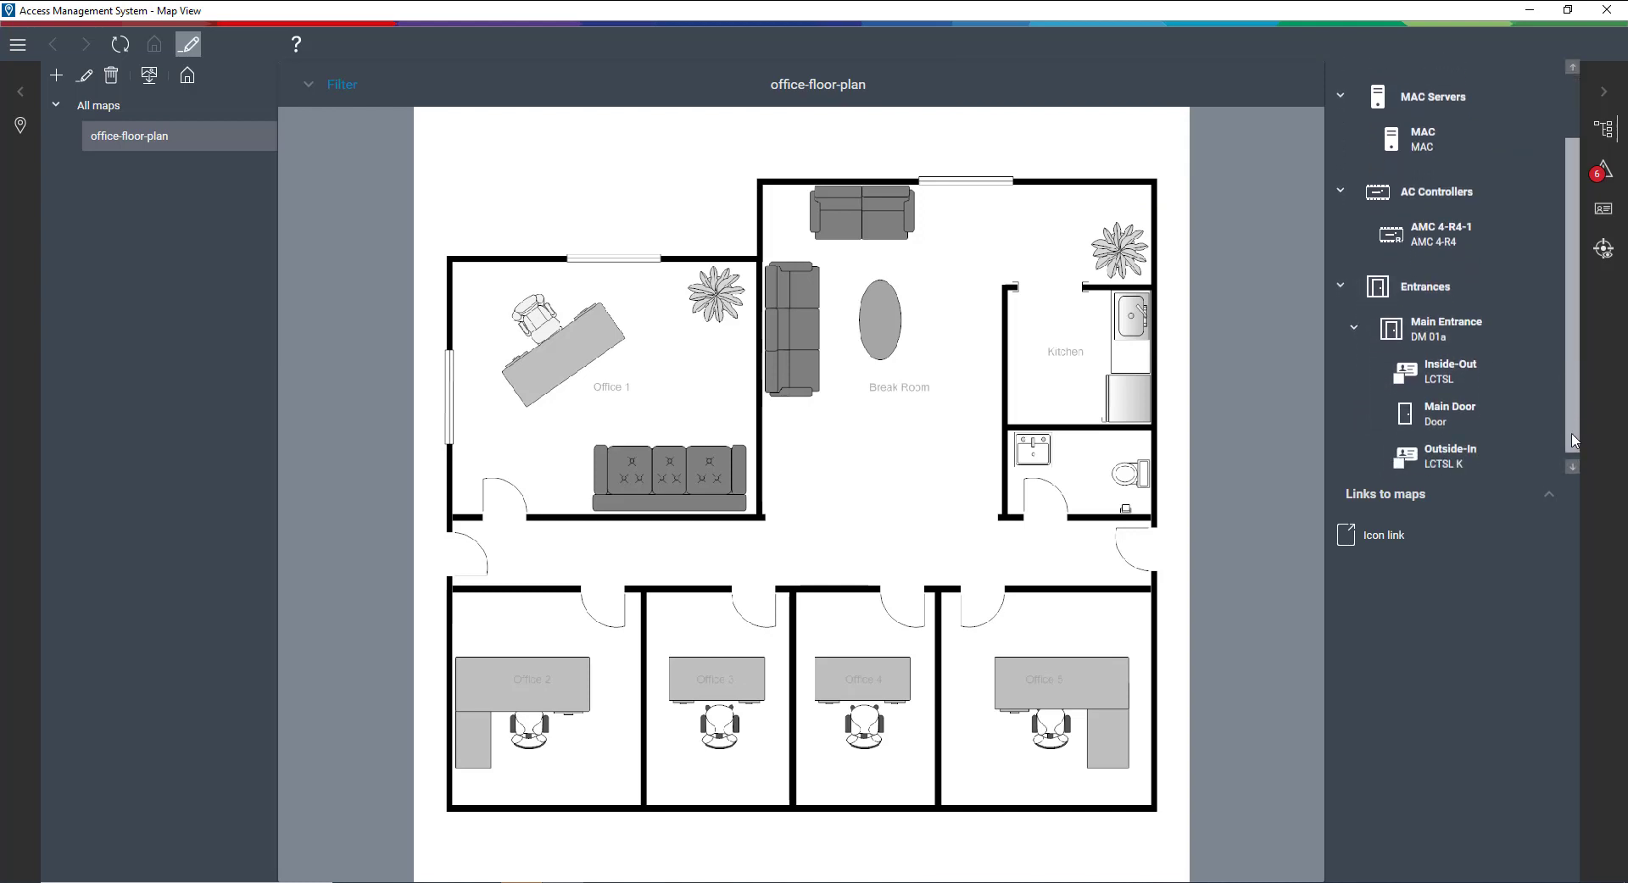
Step: Place Main Door at the left corridor door with a small icon and transparent background
left_click(1448, 413)
mouse_move(1448, 416)
left_mouse_down()
mouse_move(498, 531)
mouse_move(458, 563)
left_mouse_up()
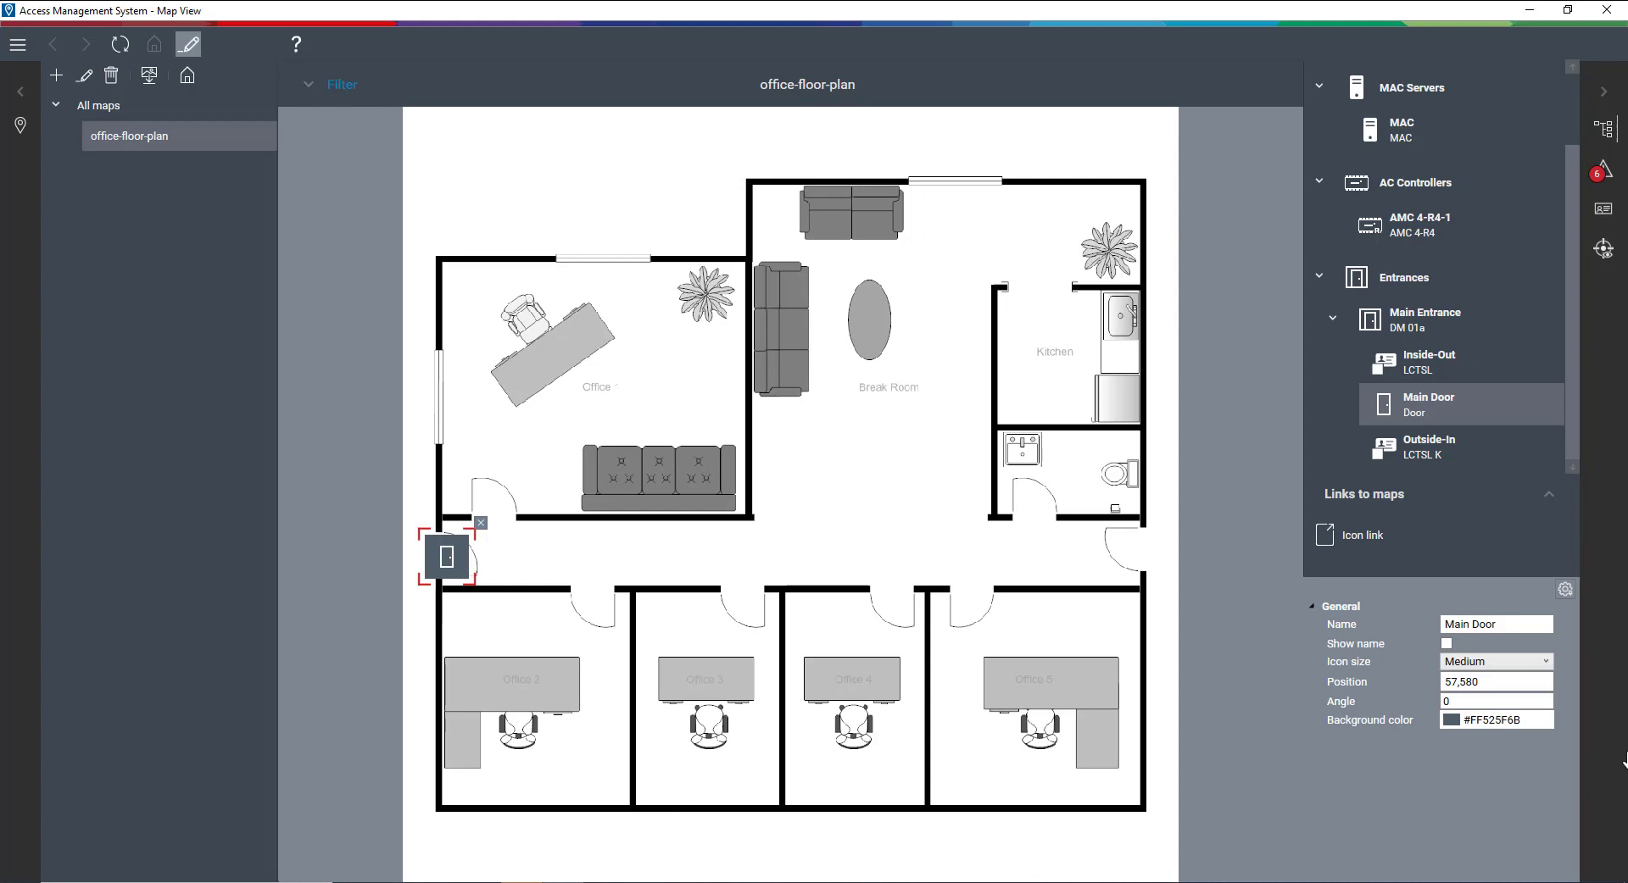
left_click(1546, 662)
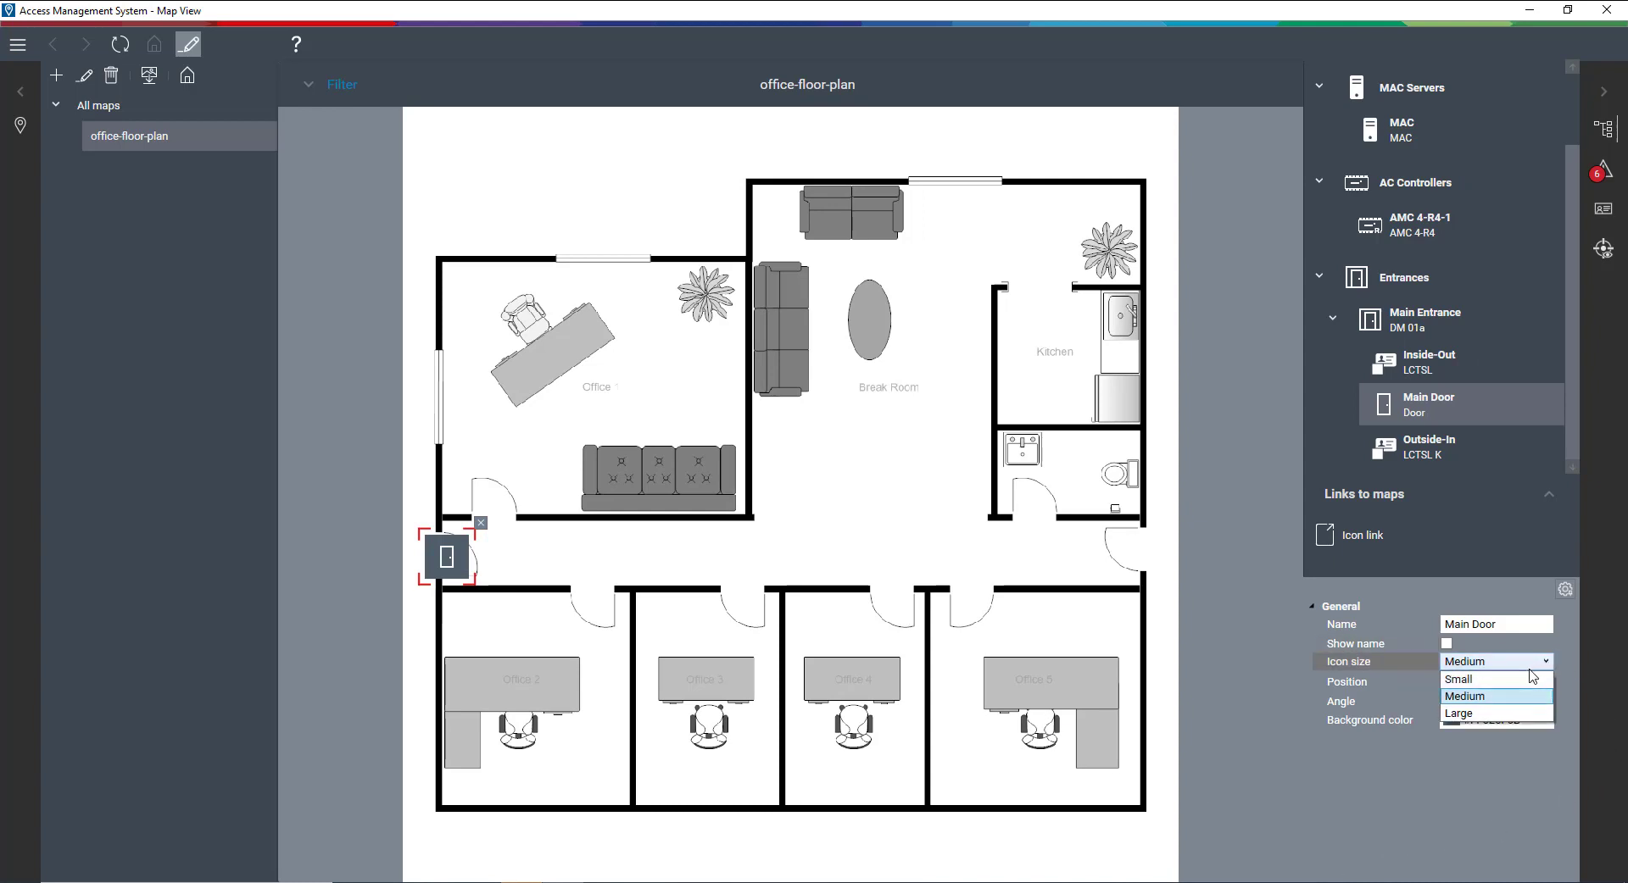
scroll(1533, 678, "up", 1)
left_click(1526, 671)
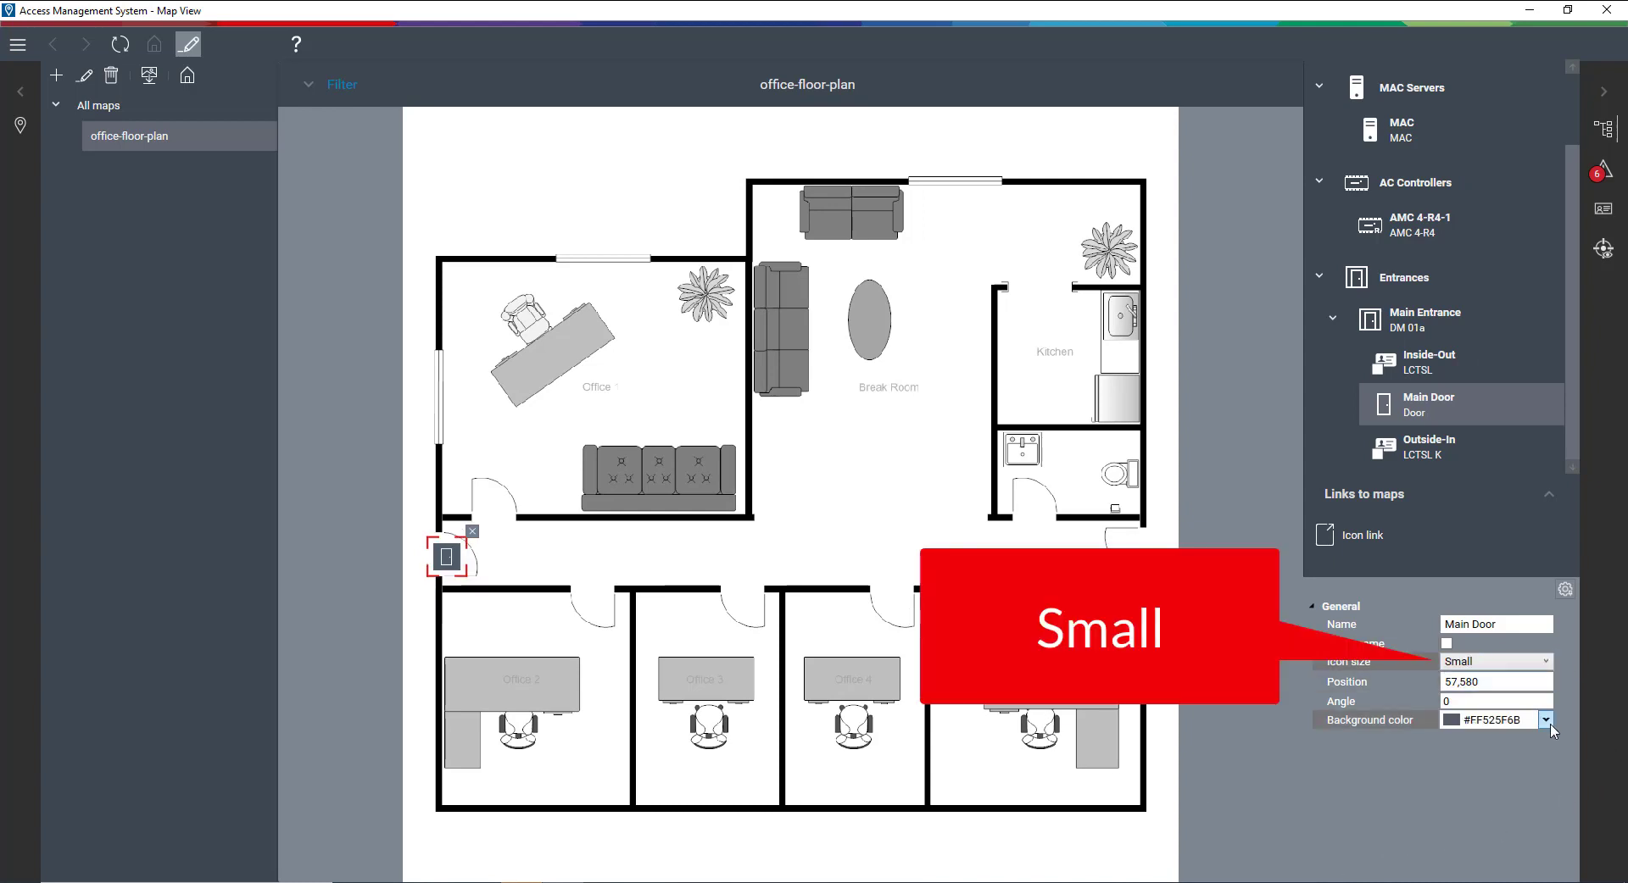
left_click(1545, 720)
left_click(1436, 701)
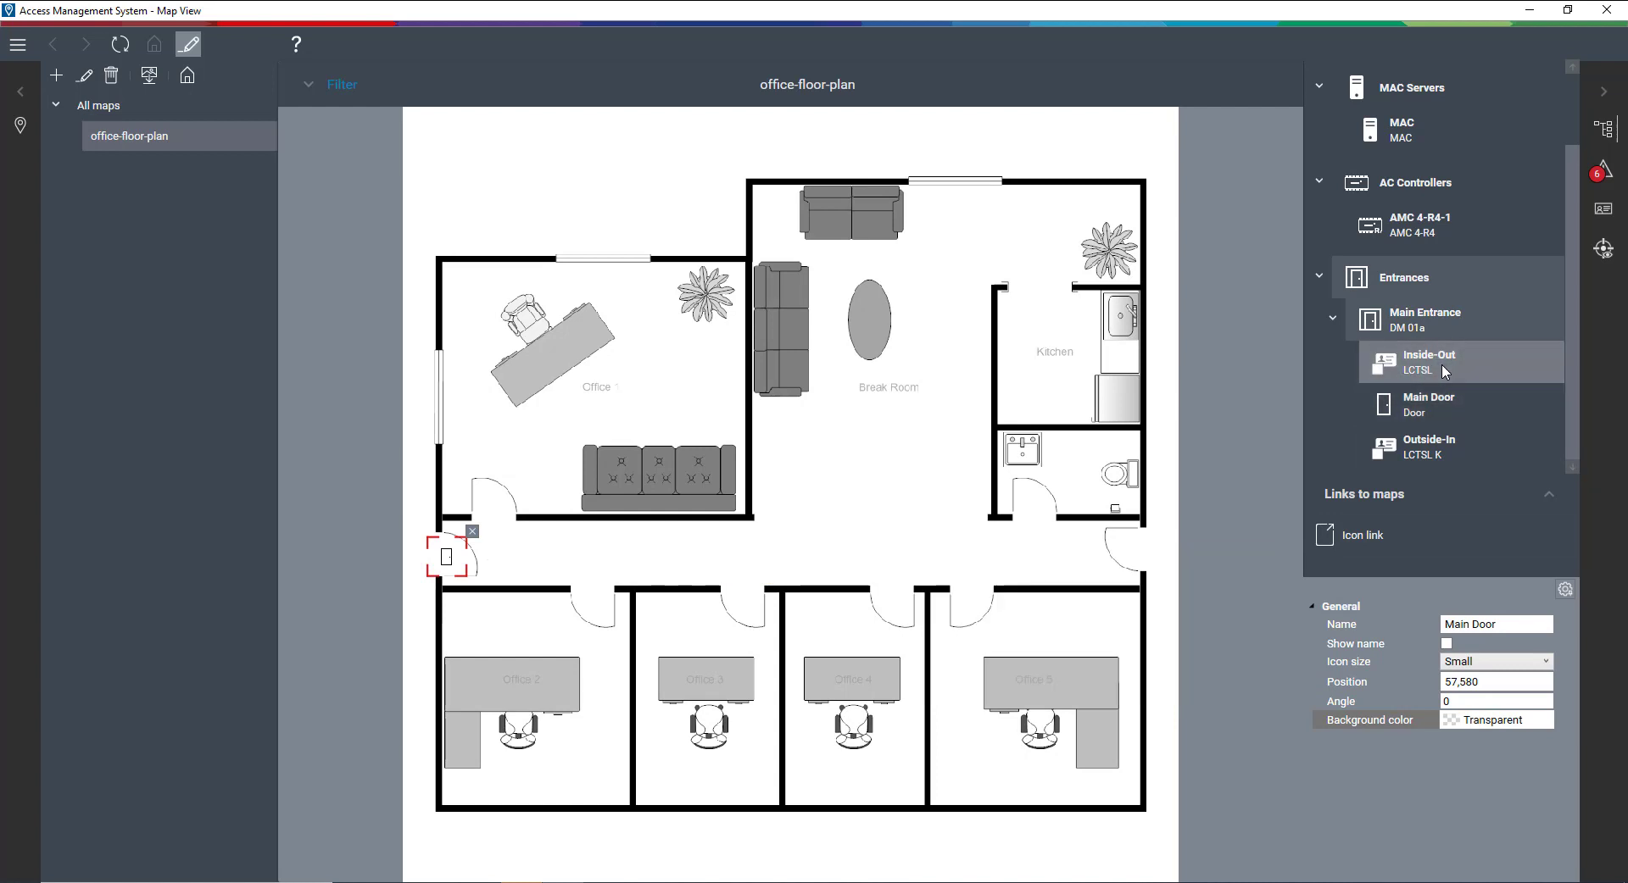
Step: Place the Inside-Out reader beside the door as a small icon with transparent background
mouse_move(1444, 372)
left_mouse_down()
mouse_move(577, 492)
mouse_move(488, 527)
left_mouse_up()
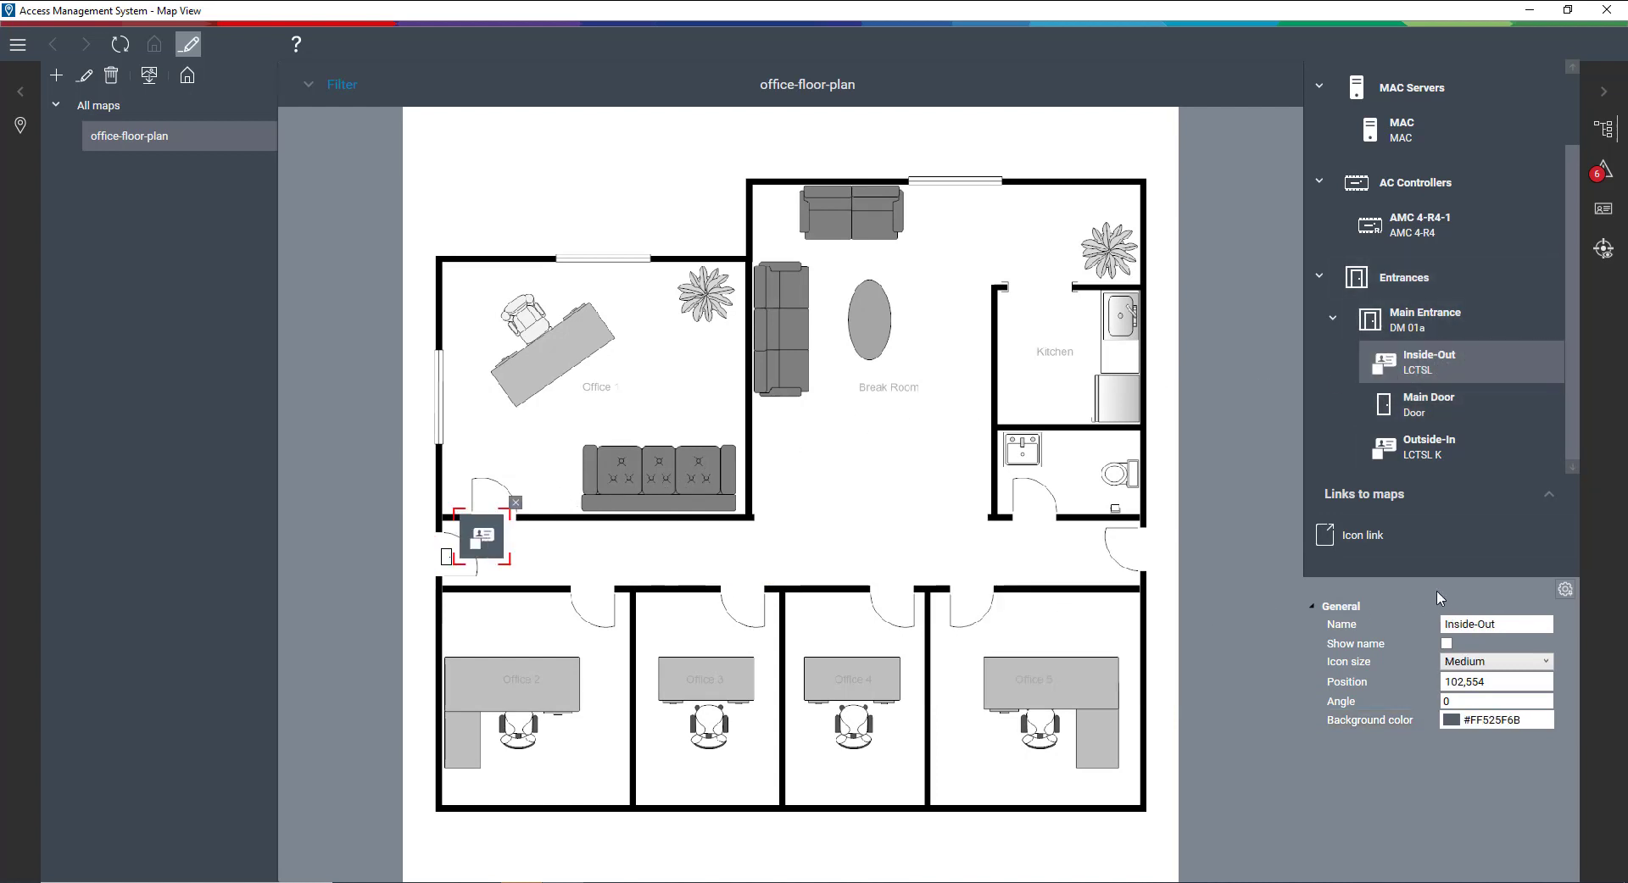
left_click(1546, 663)
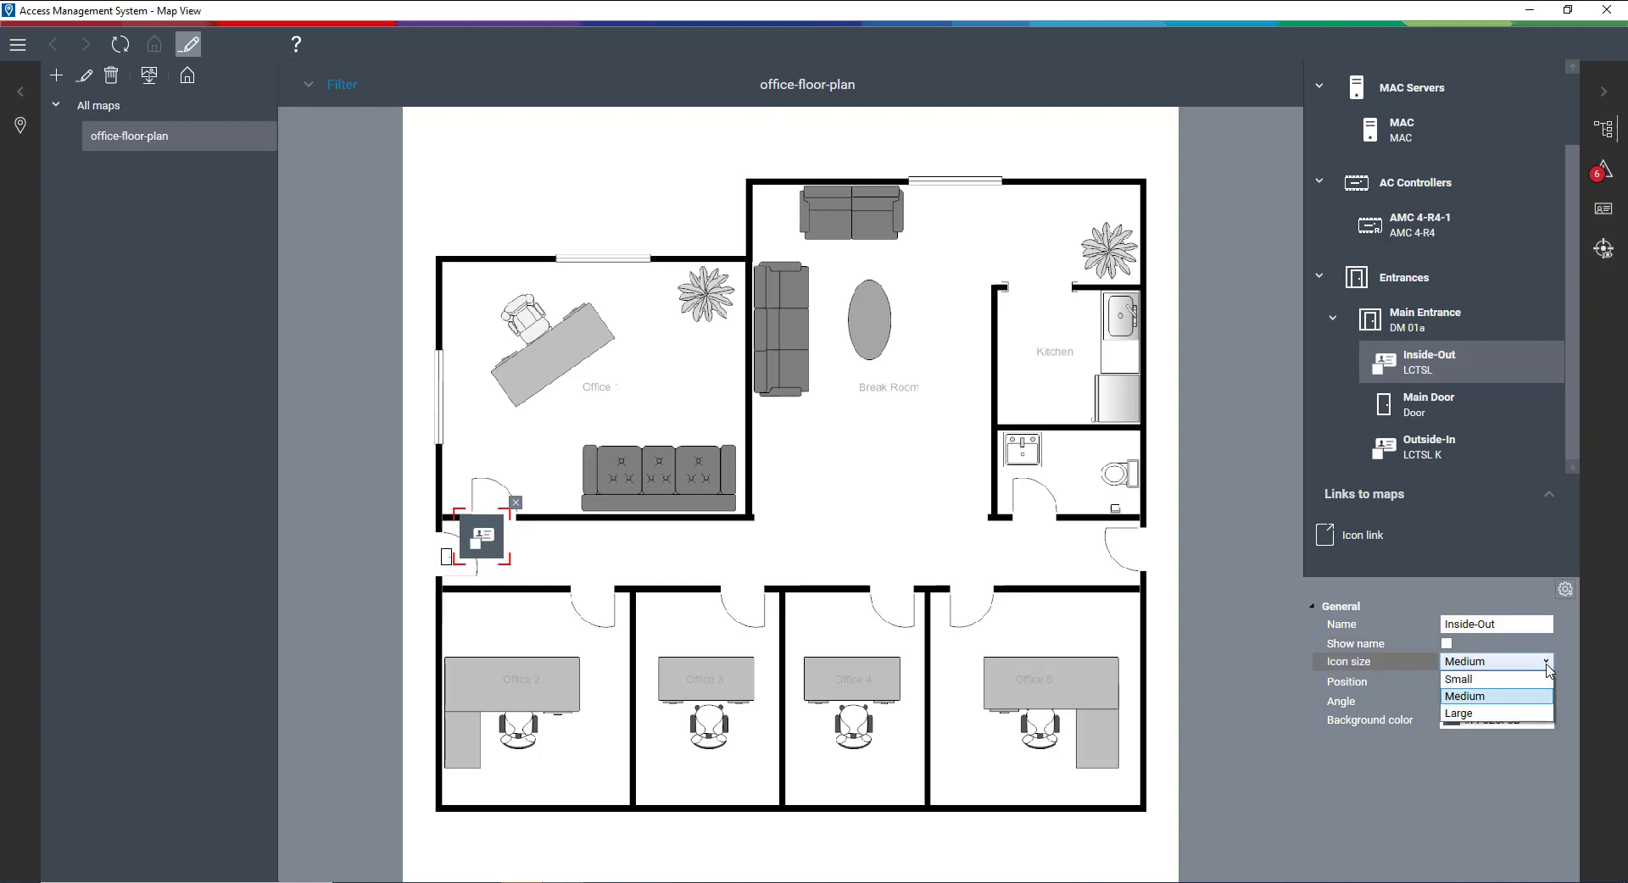
left_click(1535, 680)
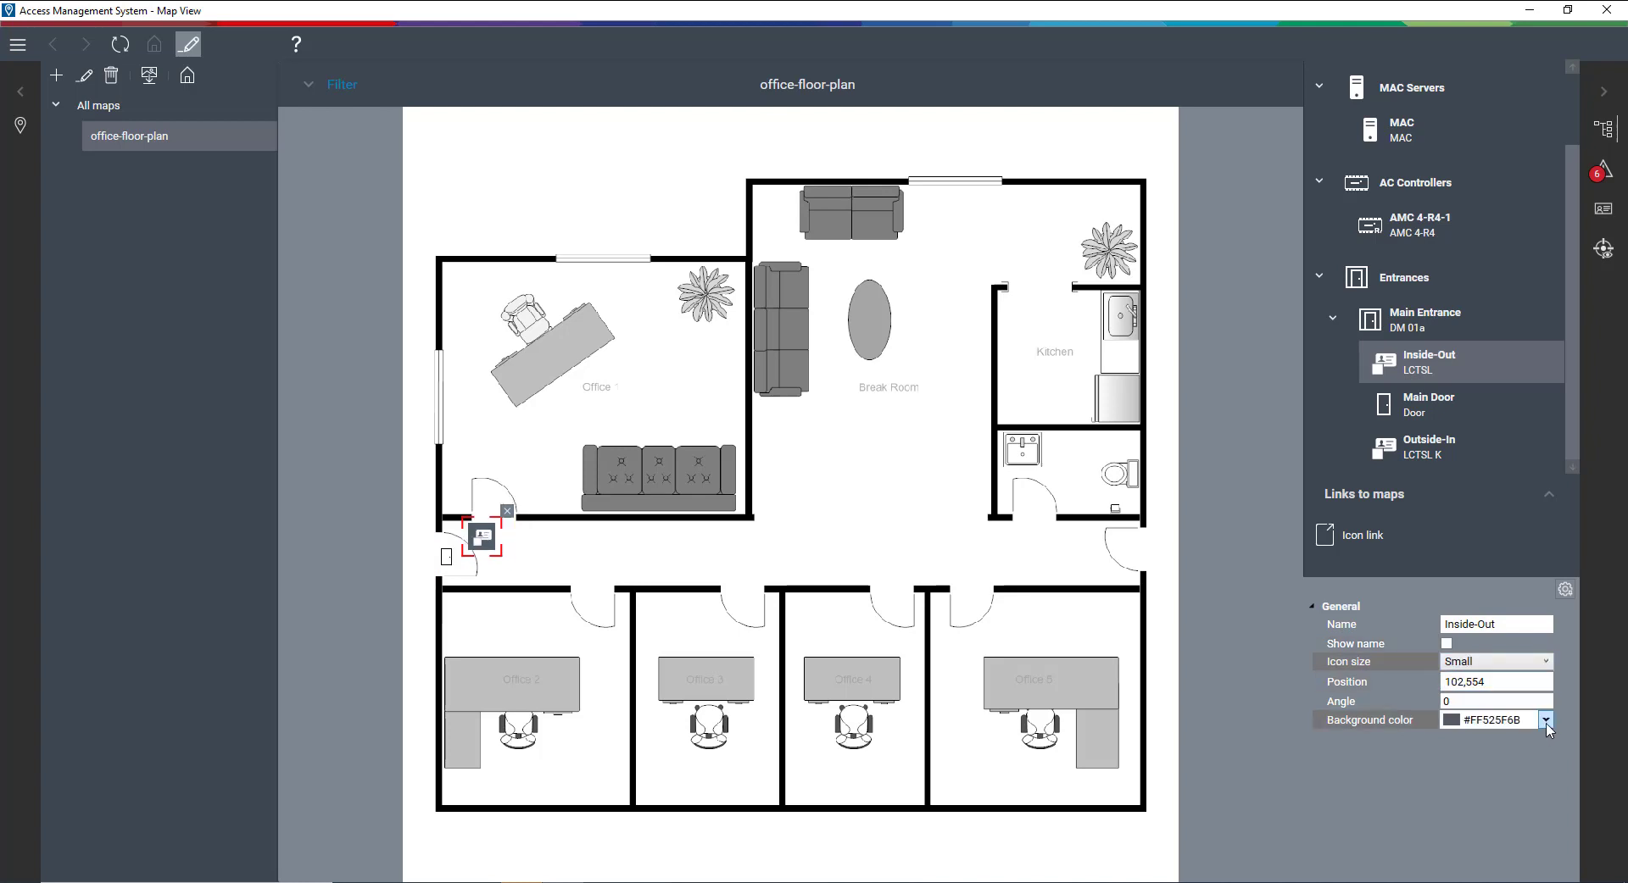
left_click(1545, 721)
left_click(1434, 693)
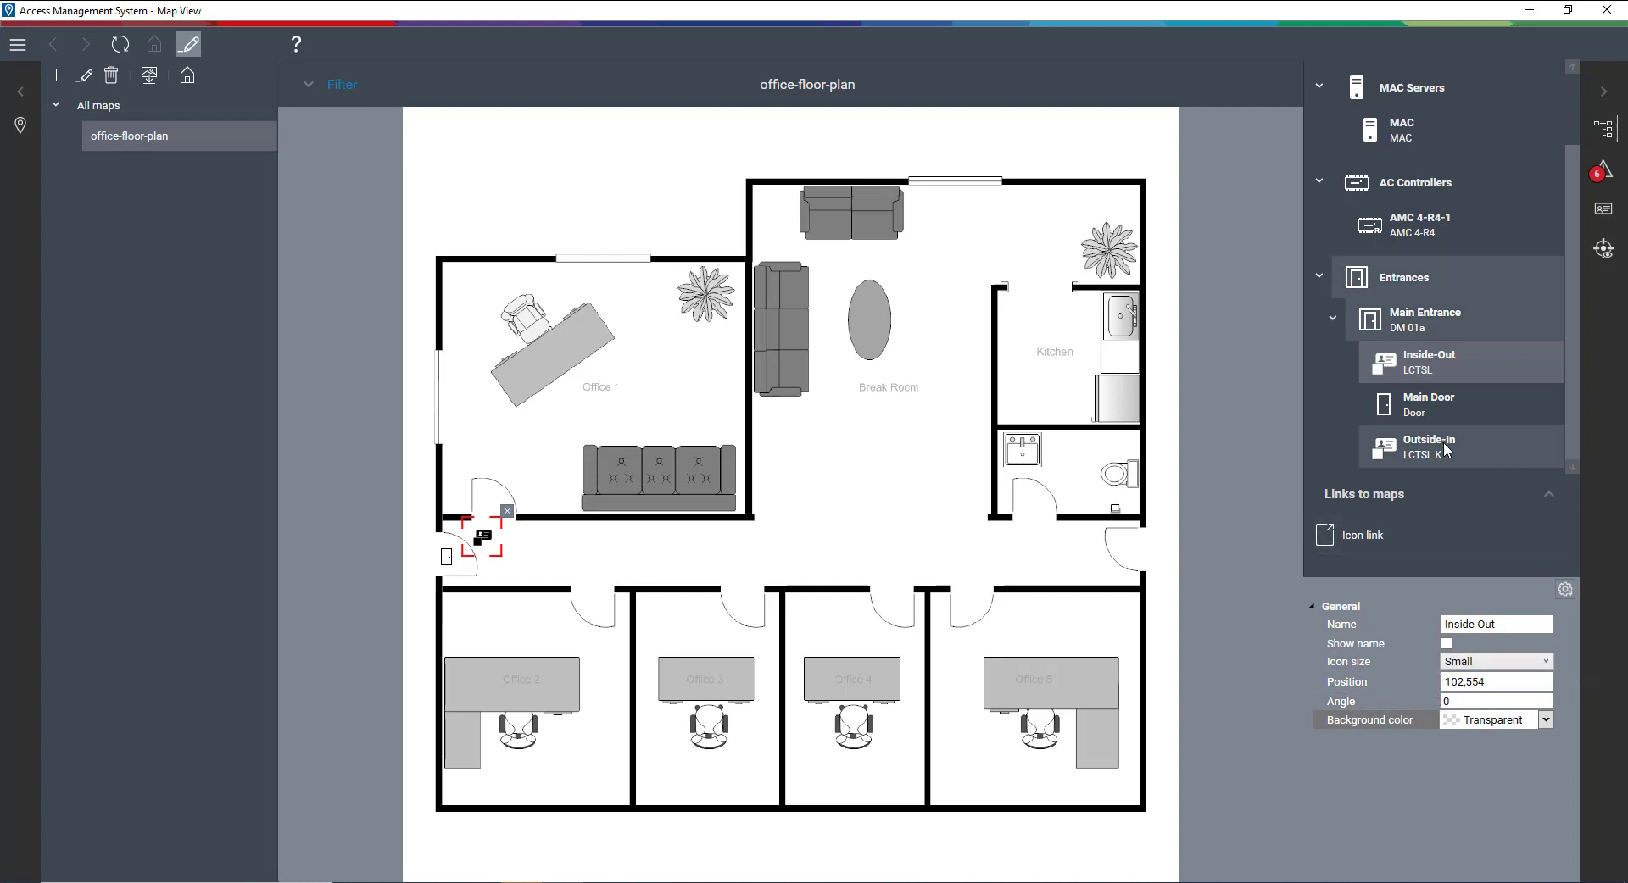
Step: Place the Outside-In reader below the left door as a small icon and open its background colour choices
left_click_drag(1446, 449, 429, 608)
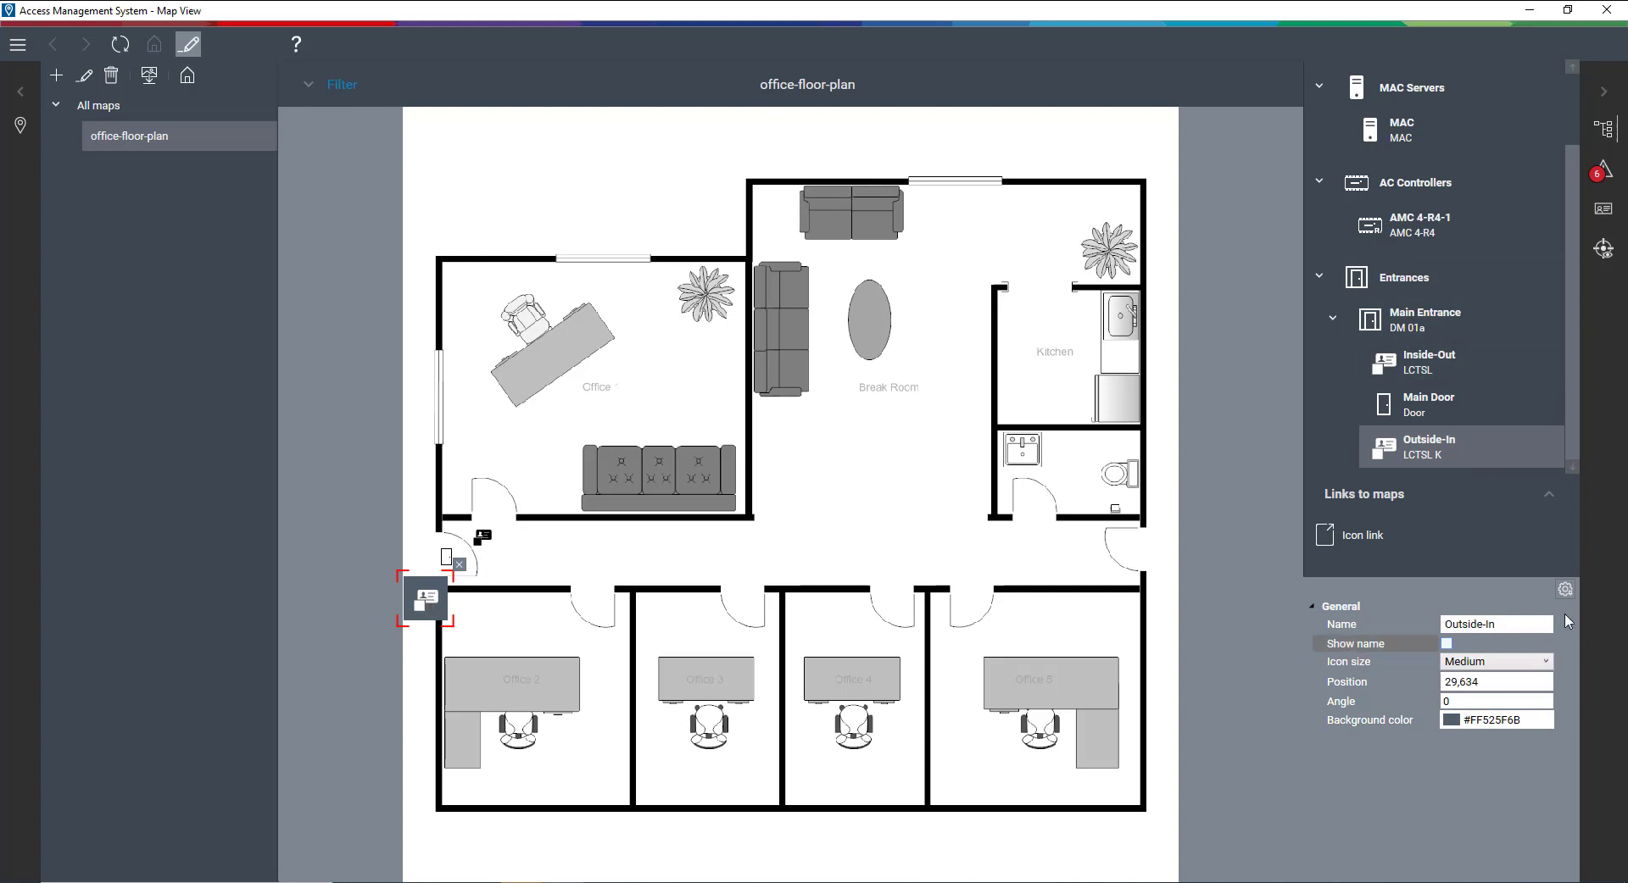
left_click(1544, 663)
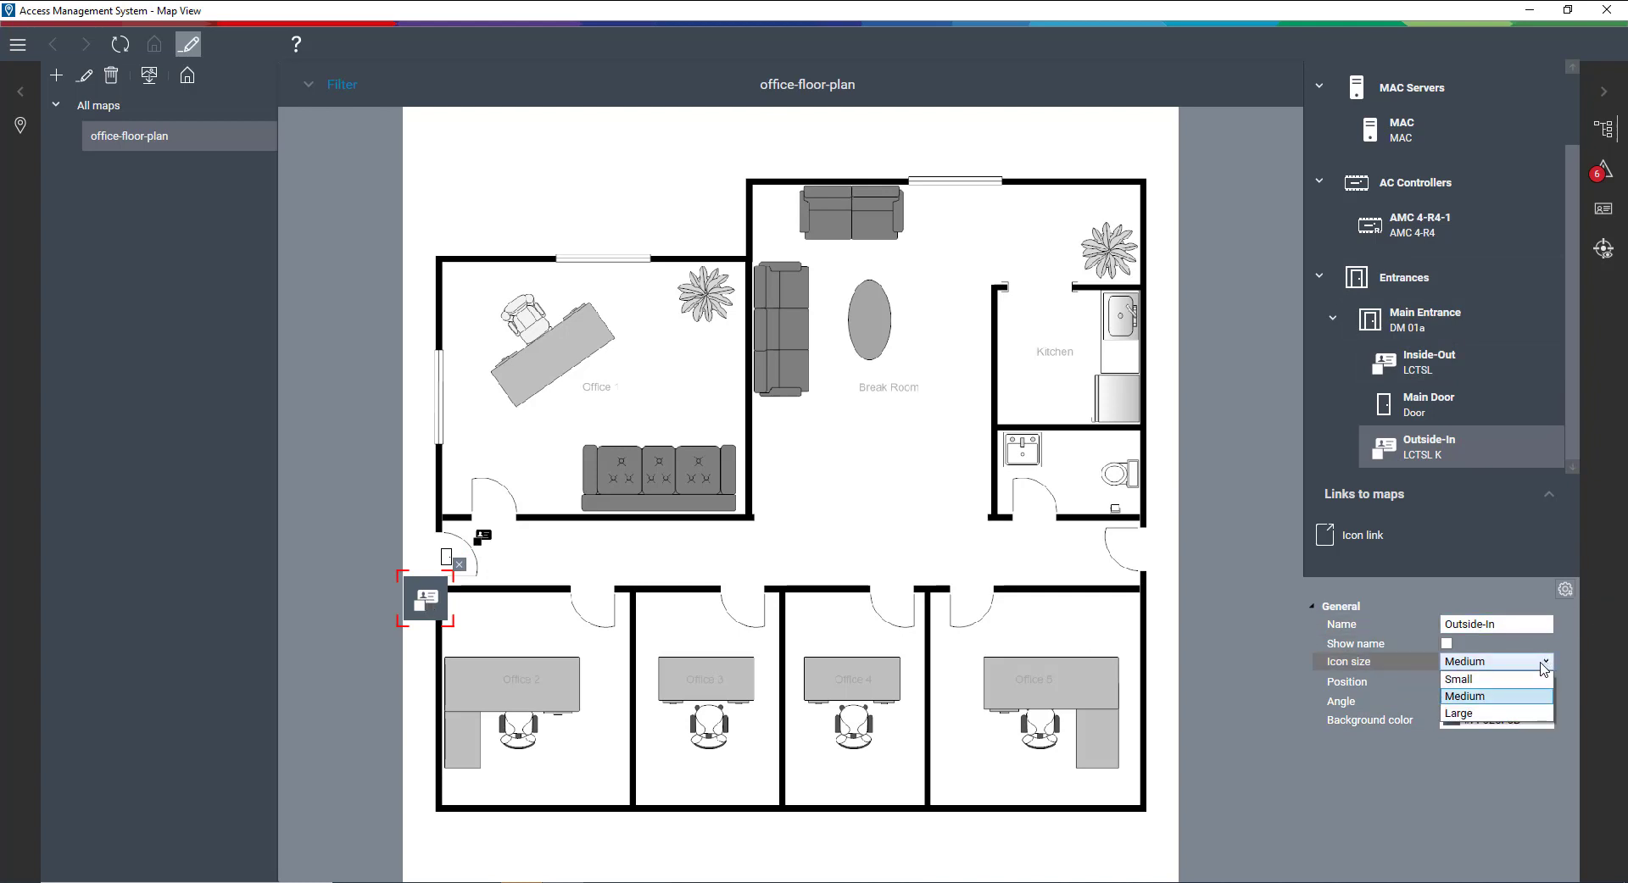
scroll(1544, 670, "up", 1)
left_click(1534, 673)
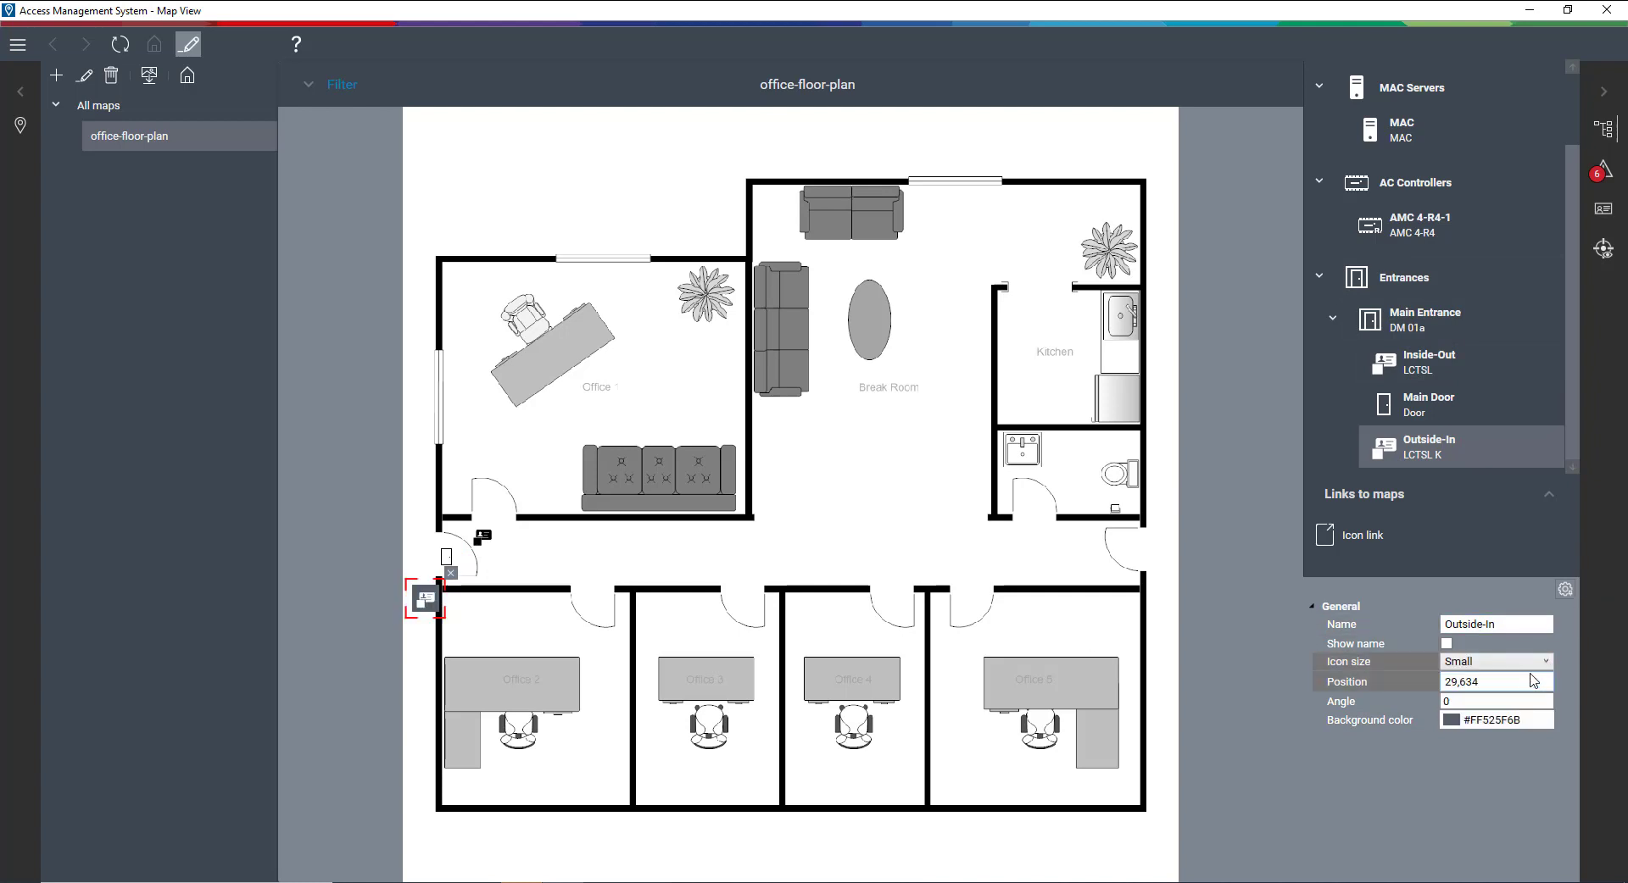
left_click(1519, 722)
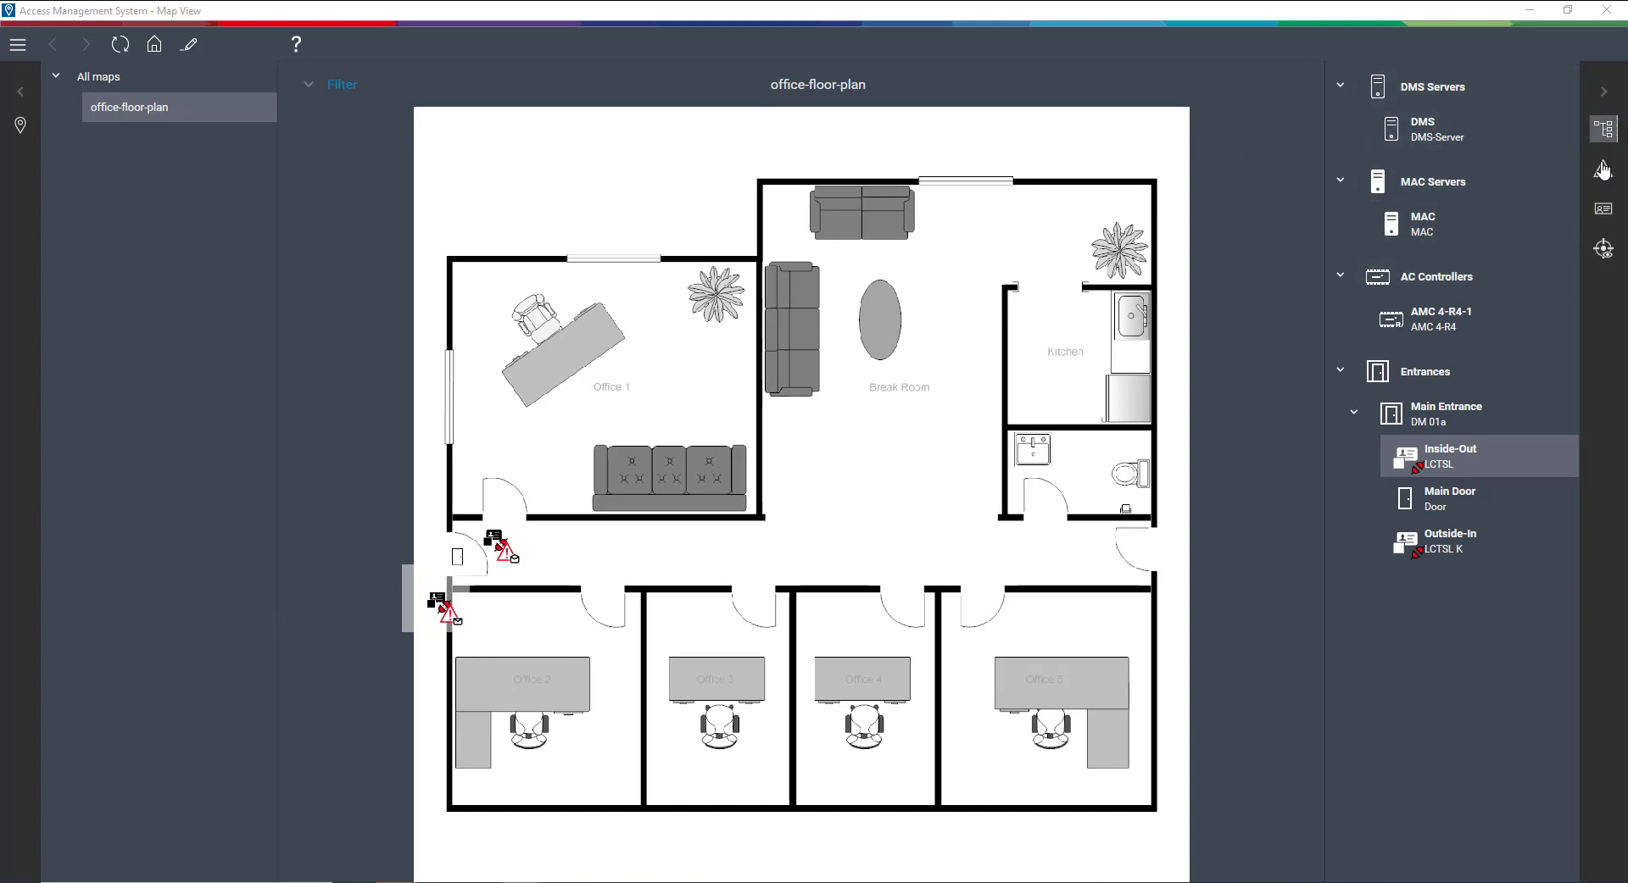
Step: In the Alarm List, accept both Connection DOWN alarms and mark the Inside-Out alarm done
left_click(1602, 169)
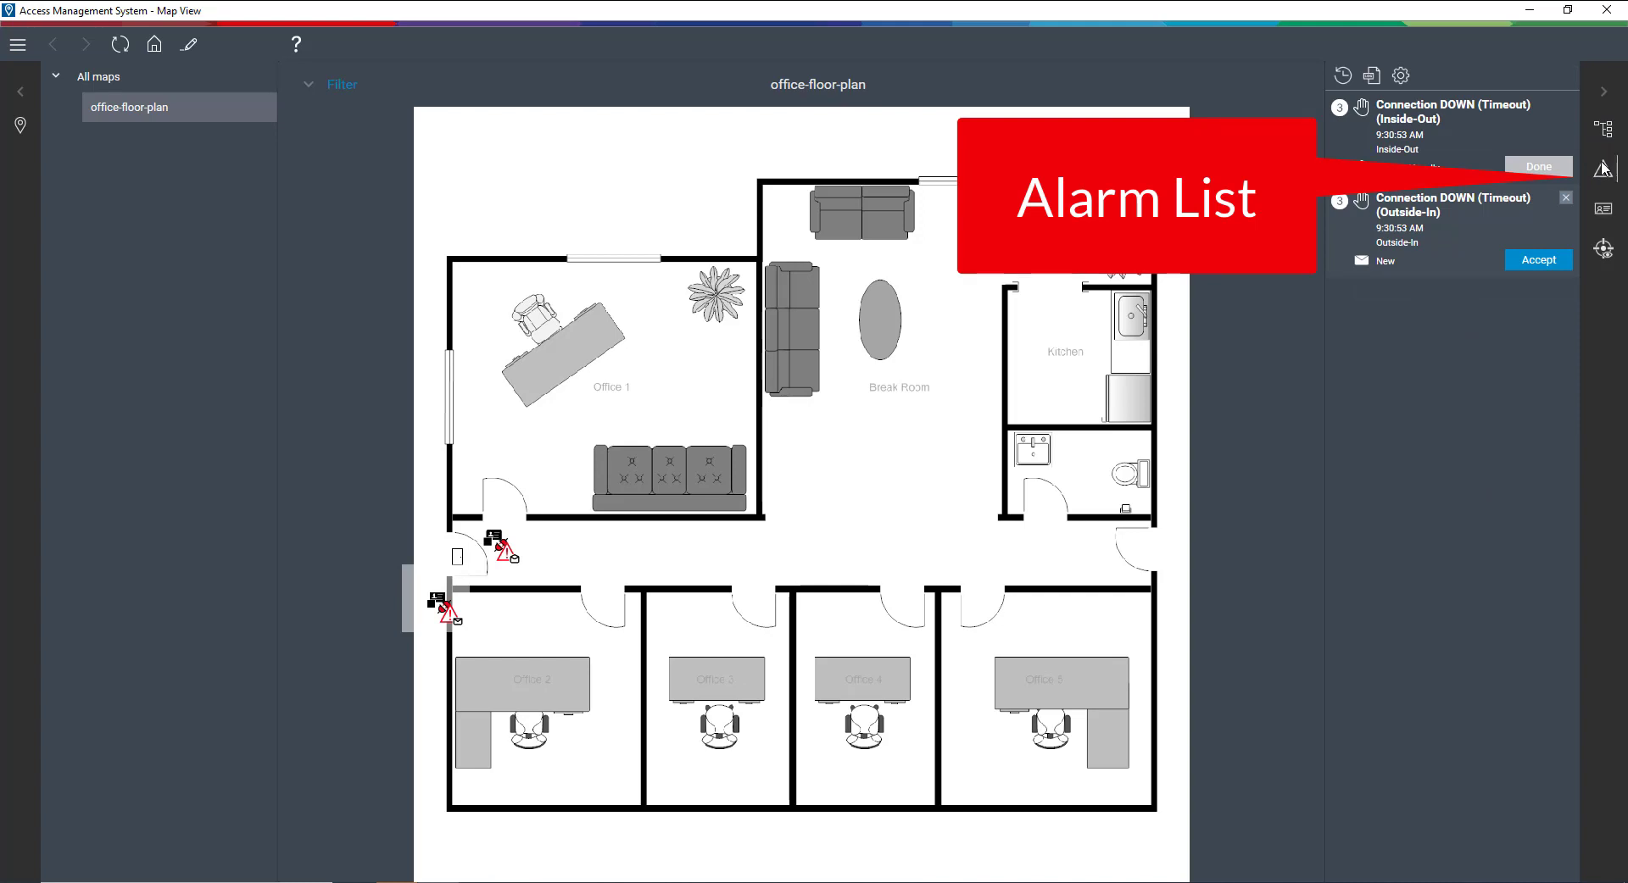
left_click(1438, 146)
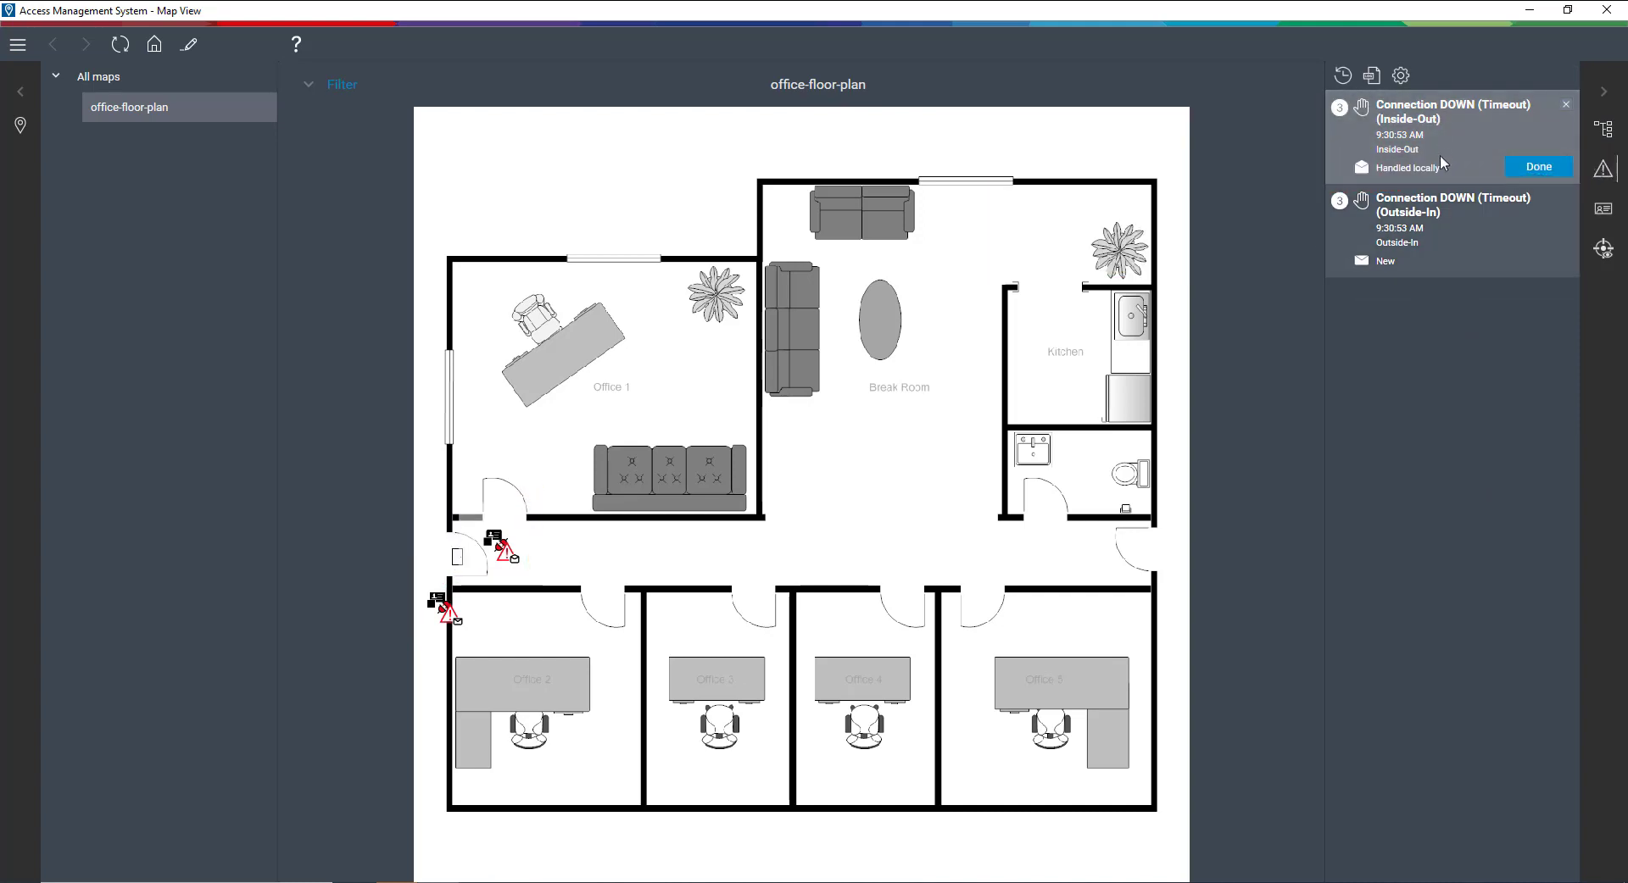
left_click(1455, 234)
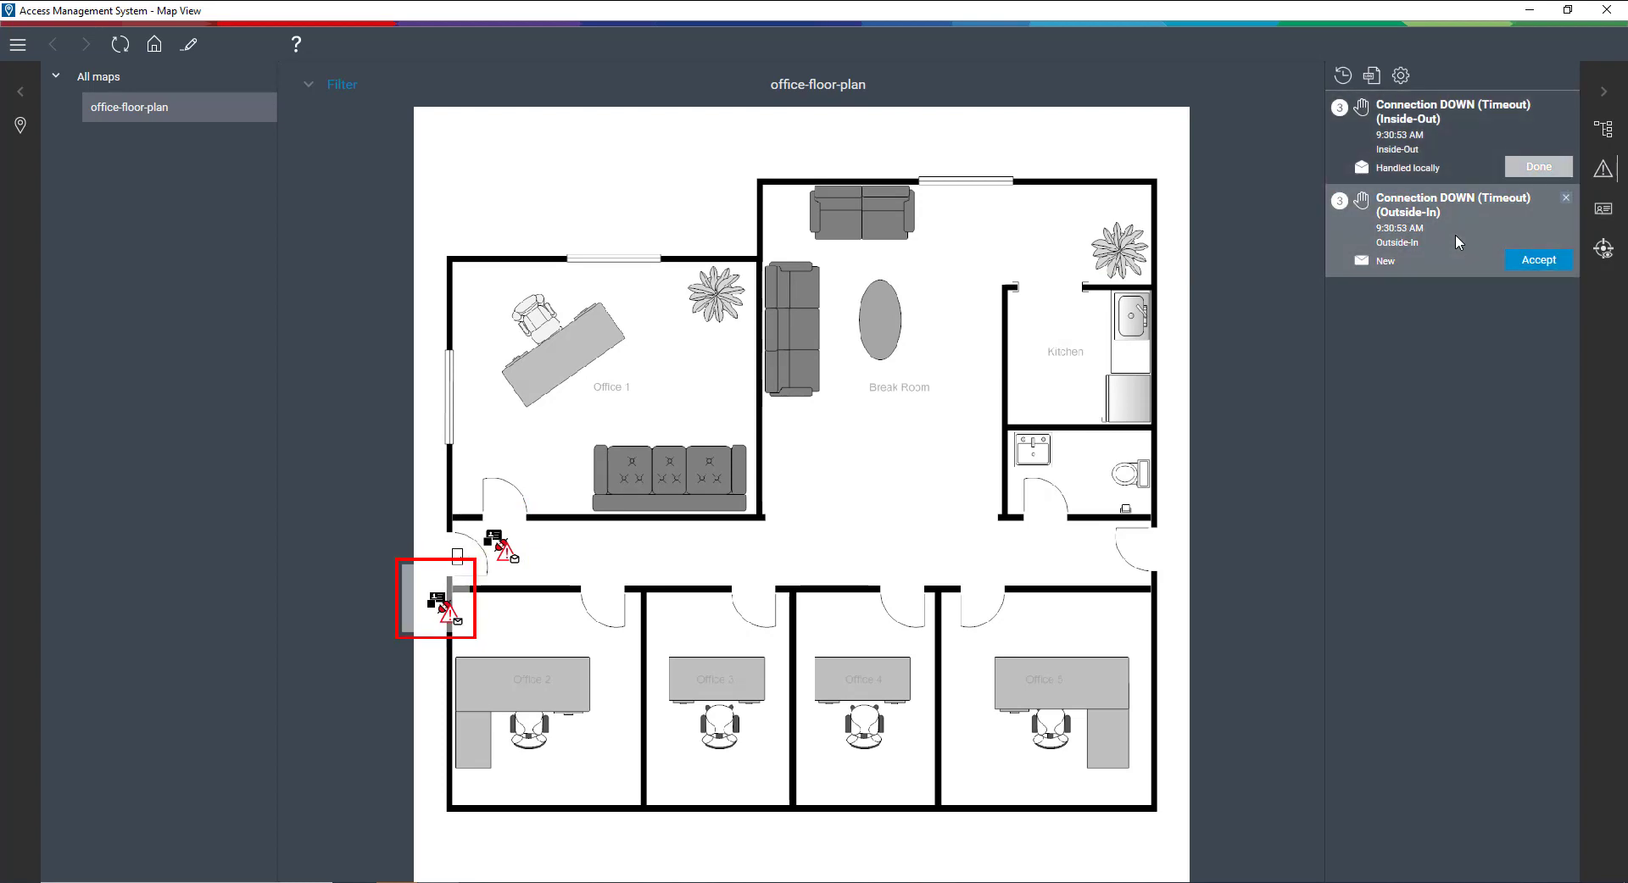
left_click(1545, 169)
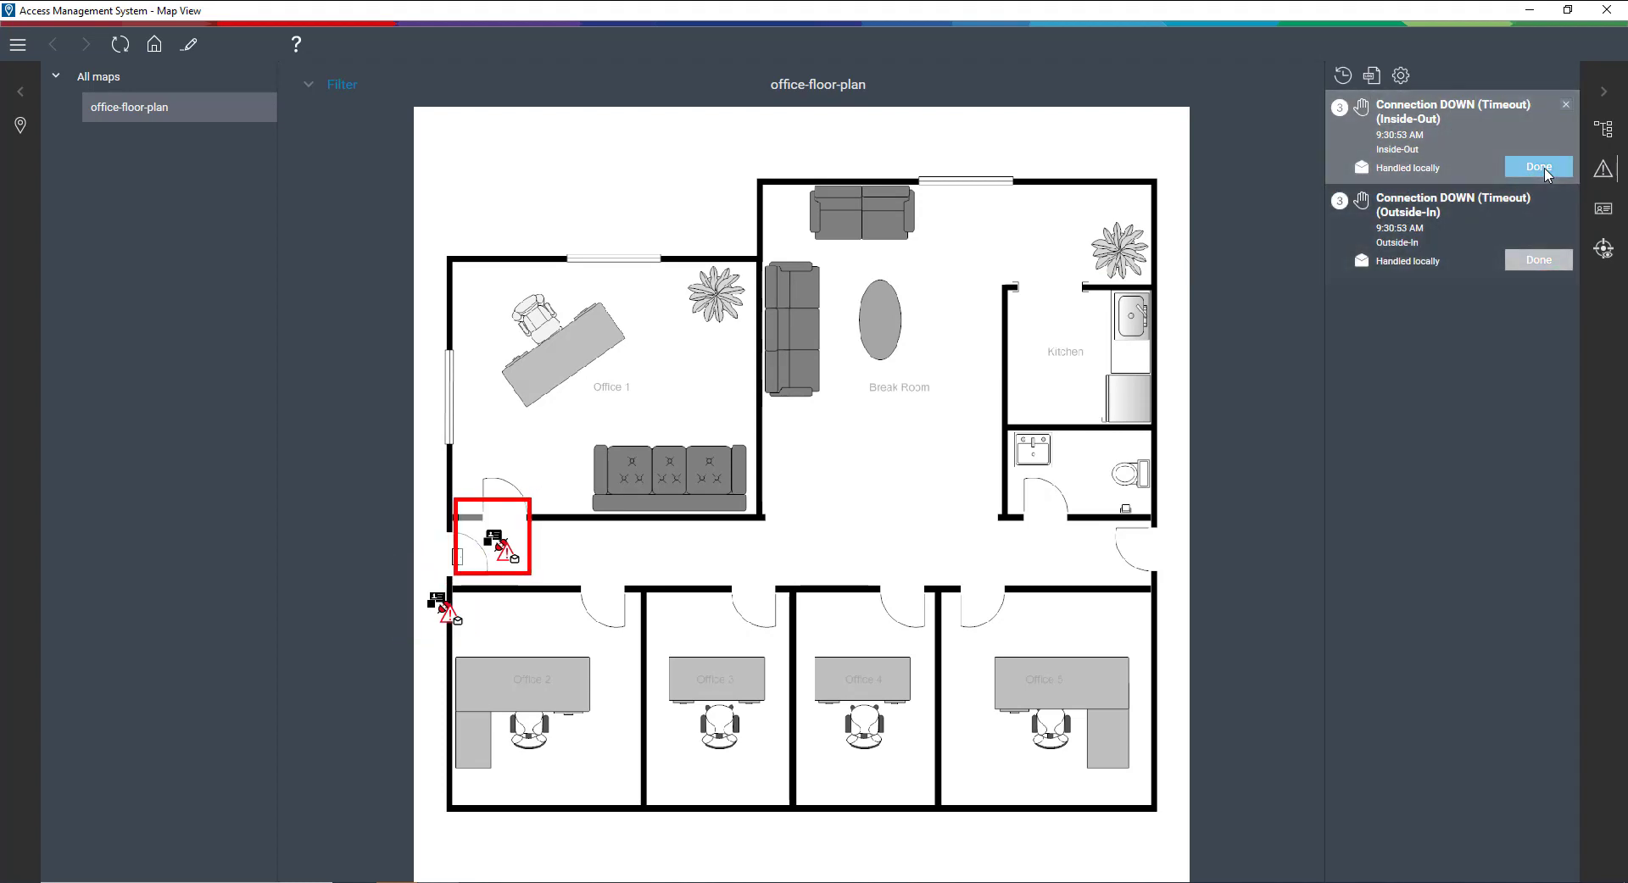
left_click(1545, 168)
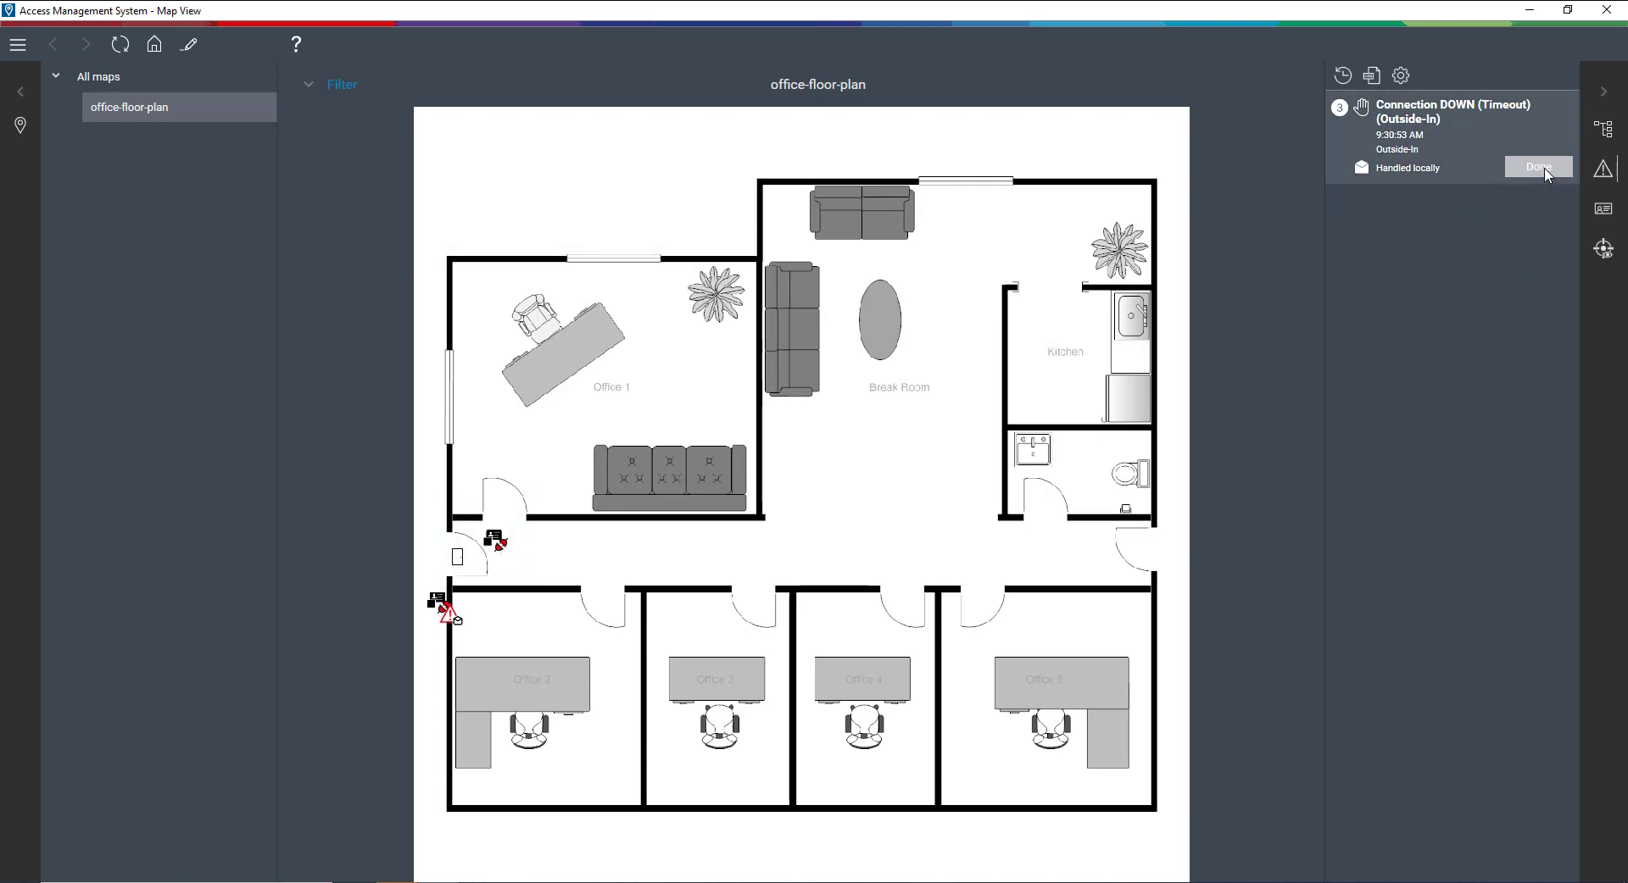